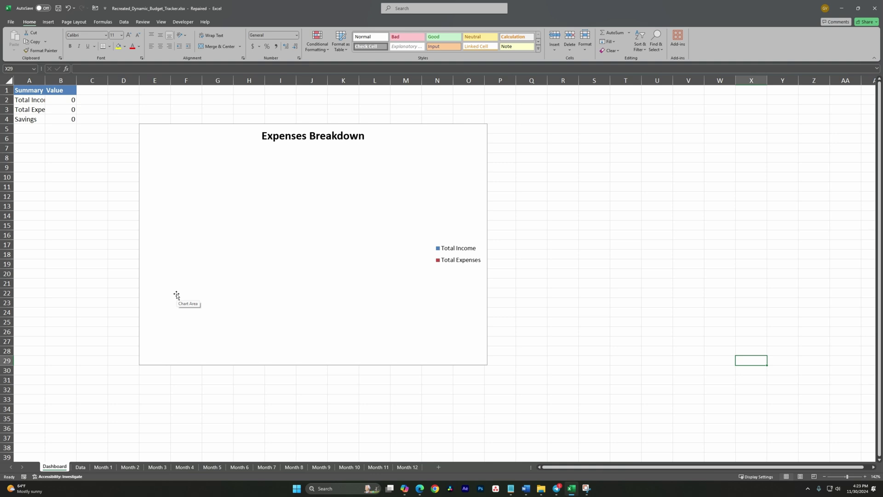
Browse the Month 1–4 sheets and inspect Month 1's Actual SUMIFS formulas in C5 and C3.
left_click(81, 467)
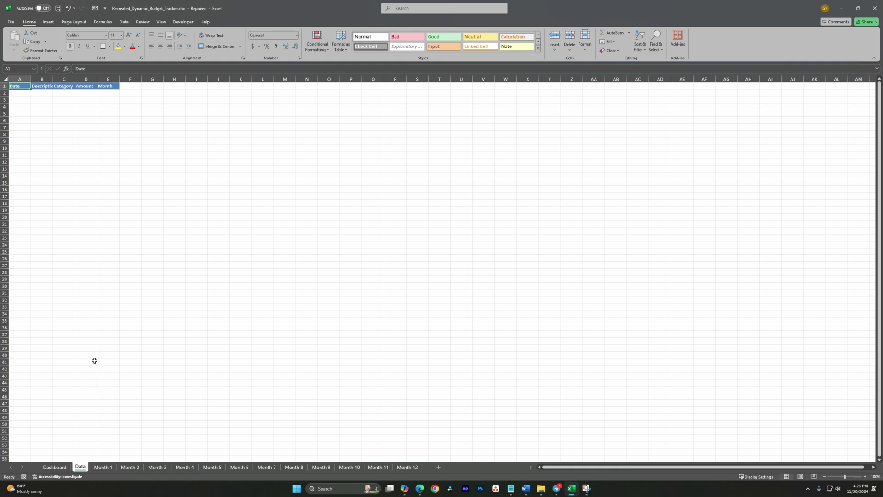
left_click(103, 467)
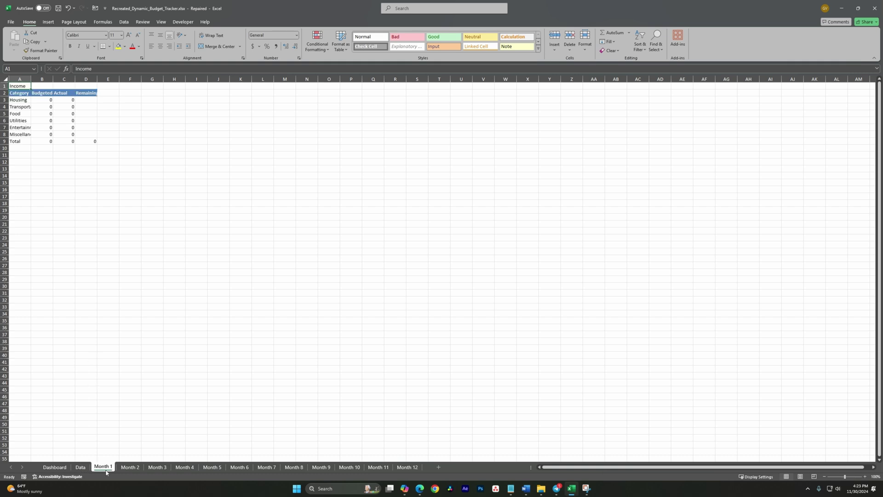
left_click(124, 467)
left_click(157, 467)
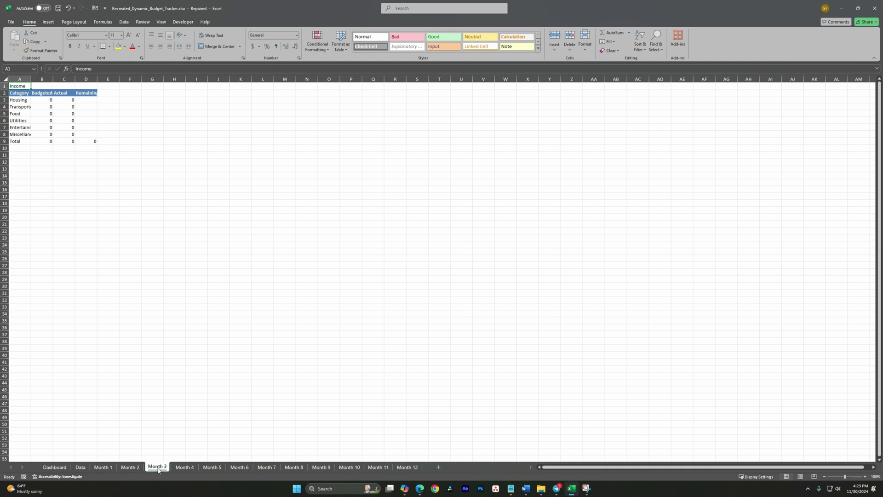
left_click(185, 467)
left_click(106, 468)
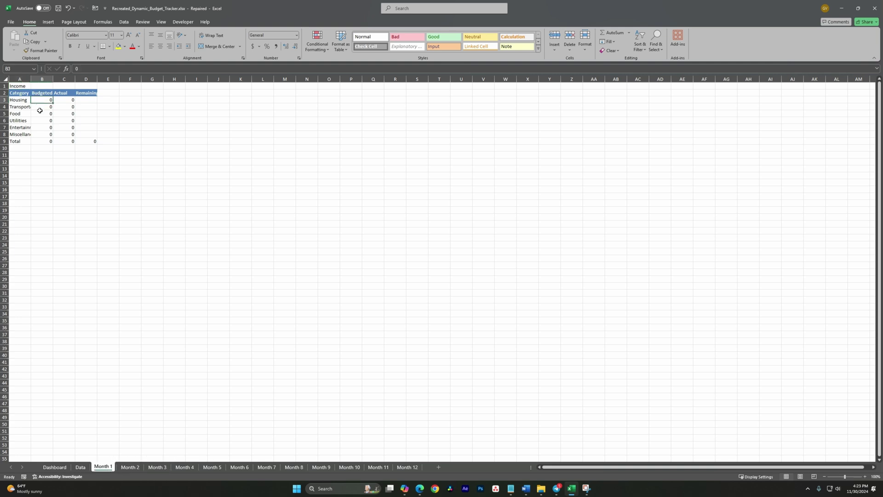
left_click(64, 114)
left_click(63, 100)
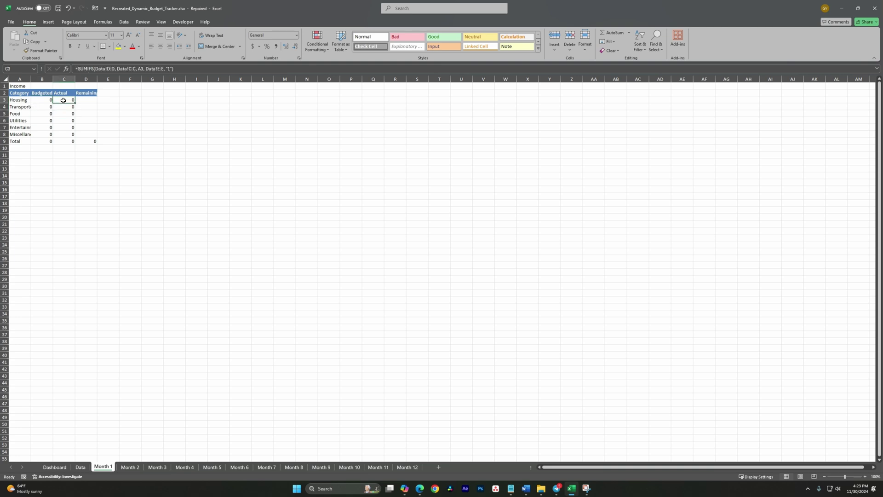
Flip through the Dashboard and Month 1–5 sheets, ending on the Data sheet.
left_click(80, 467)
left_click(103, 467)
left_click(130, 467)
left_click(158, 468)
left_click(81, 467)
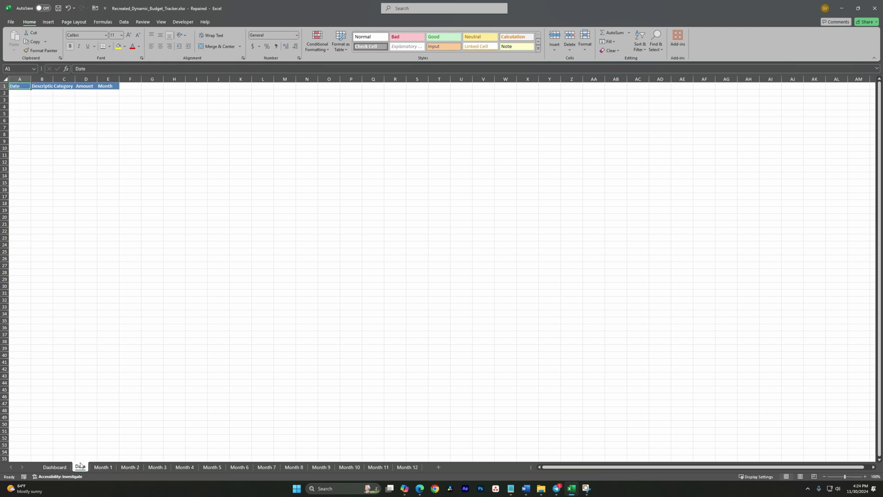
left_click(55, 467)
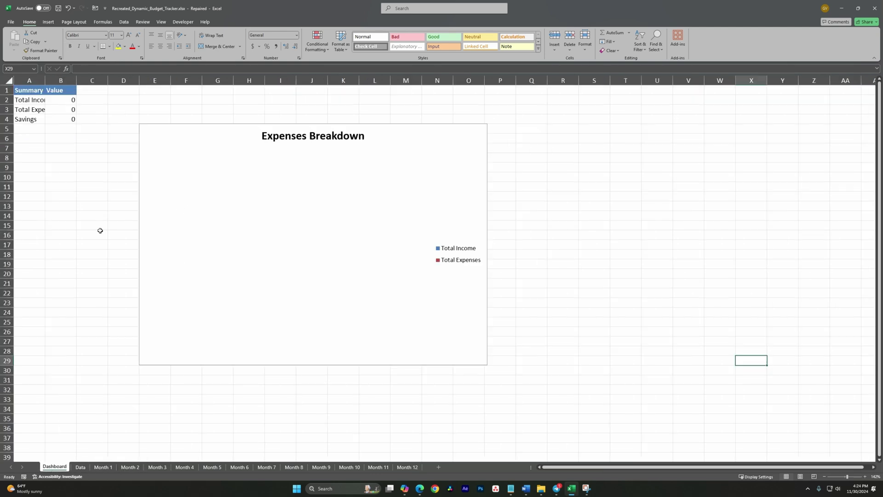
left_click(103, 468)
left_click(130, 468)
left_click(157, 468)
left_click(185, 468)
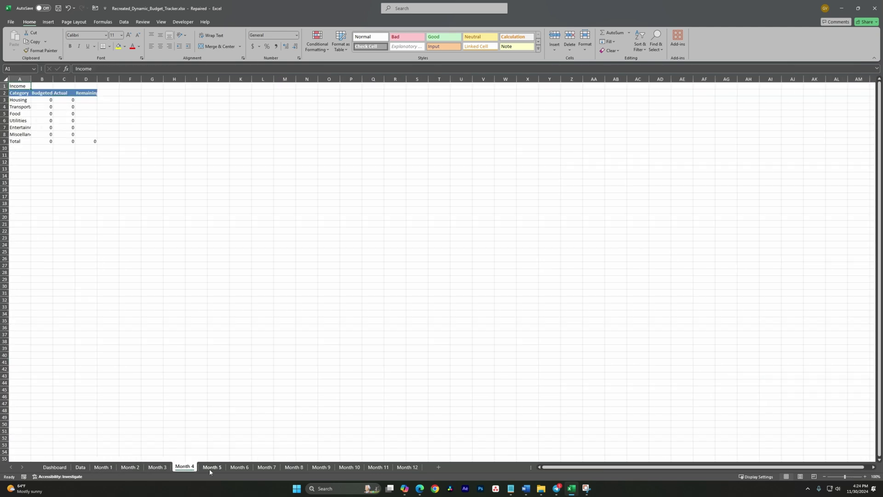
left_click(214, 468)
left_click(80, 467)
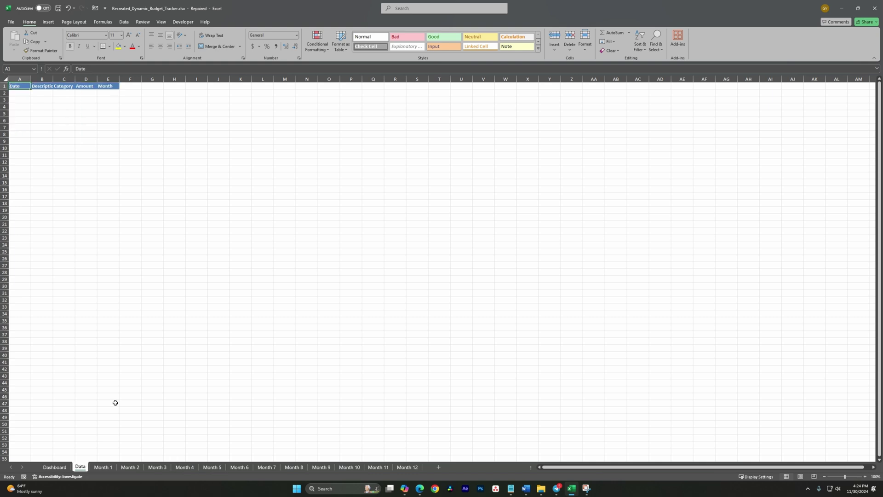
left_click(177, 140)
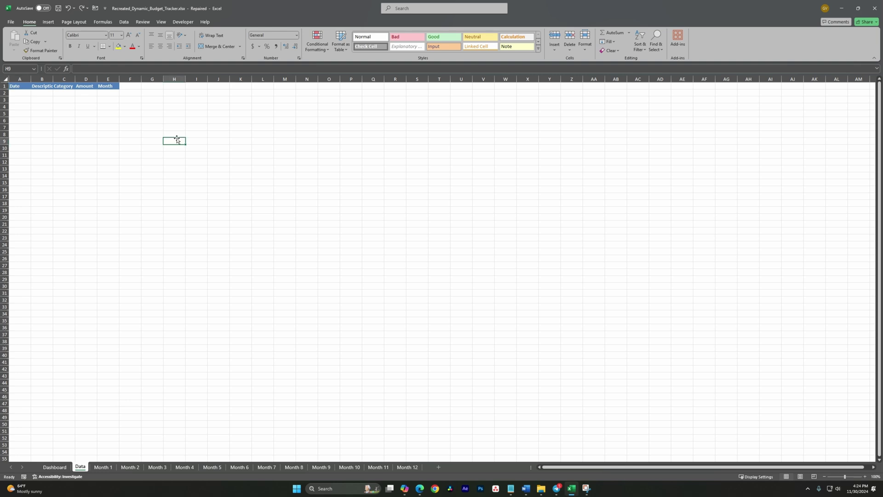
Review the Data headers Date, Description, Category, Amount, Month, then open Official_Dynamic_Budget_Tracker.xlsx.
left_click(14, 92)
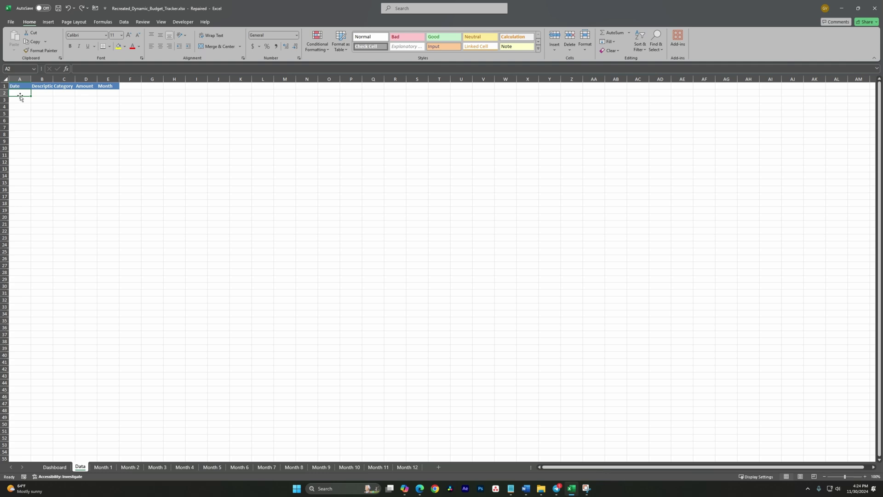
left_click(23, 87)
left_click(40, 87)
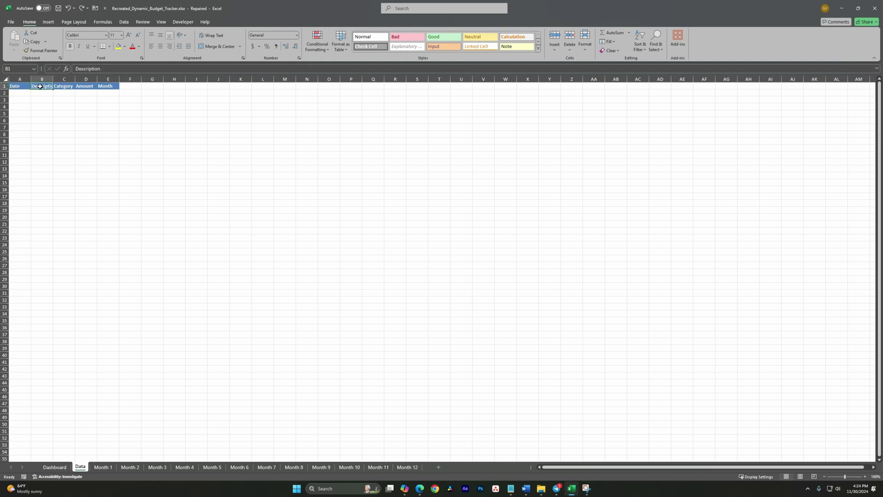
left_click(64, 87)
left_click(83, 87)
left_click(106, 90)
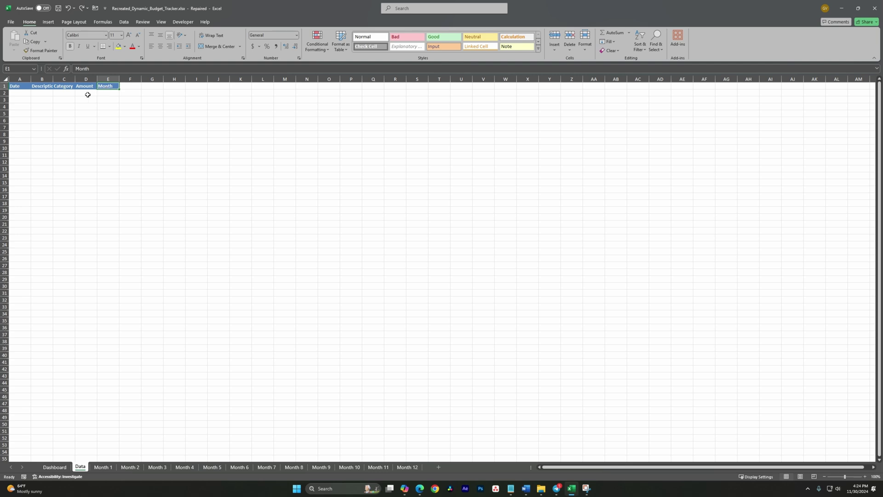
left_click(20, 94)
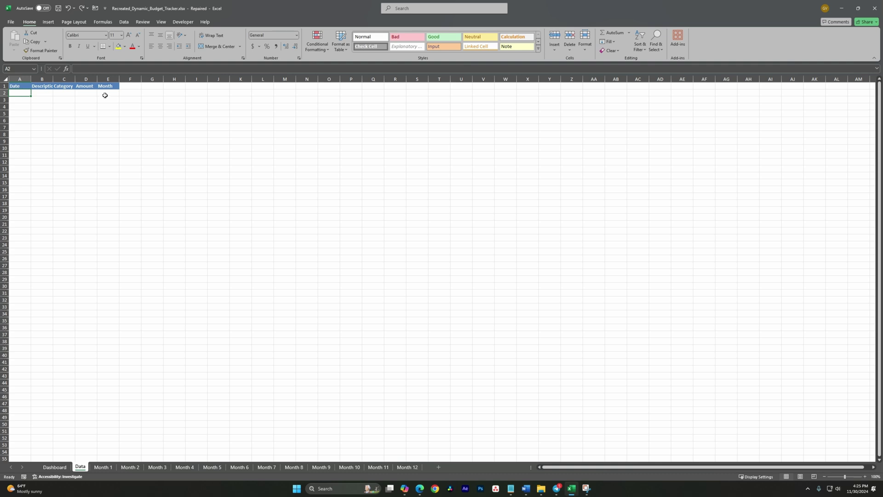
left_click(133, 123)
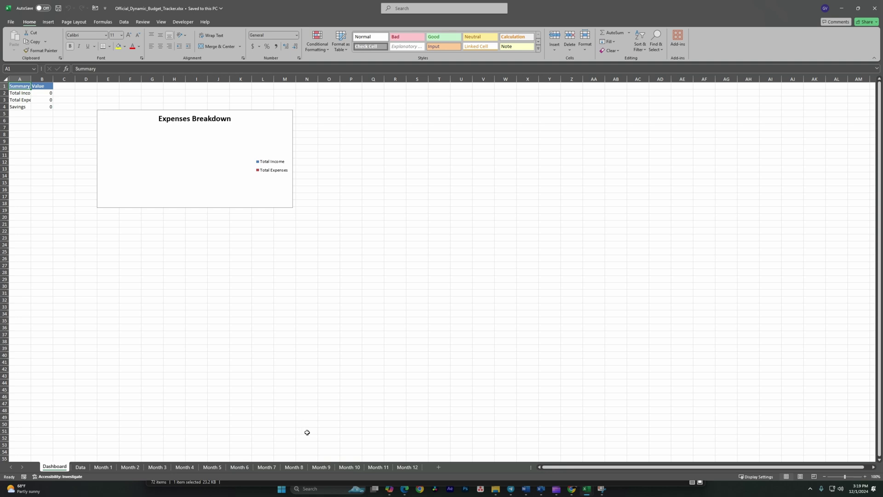
Open Downloads in File Explorer, move it aside, and return to the workbook's Data sheet.
key("super+e")
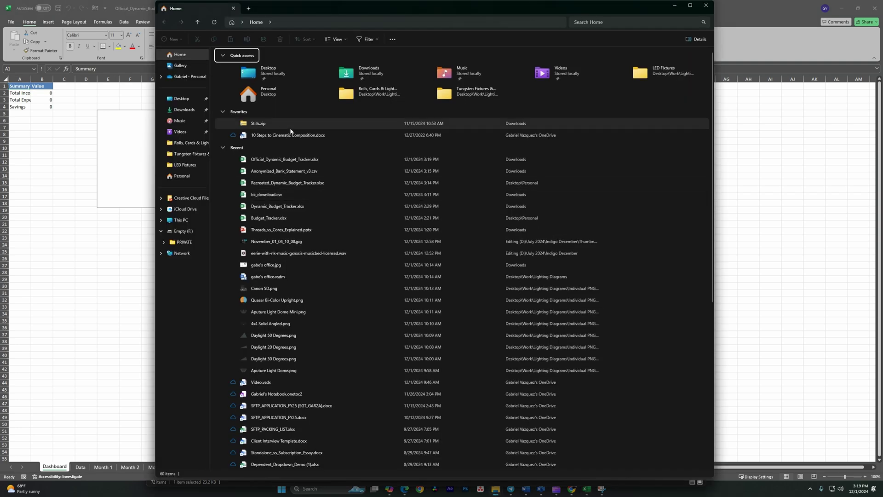
left_click(183, 110)
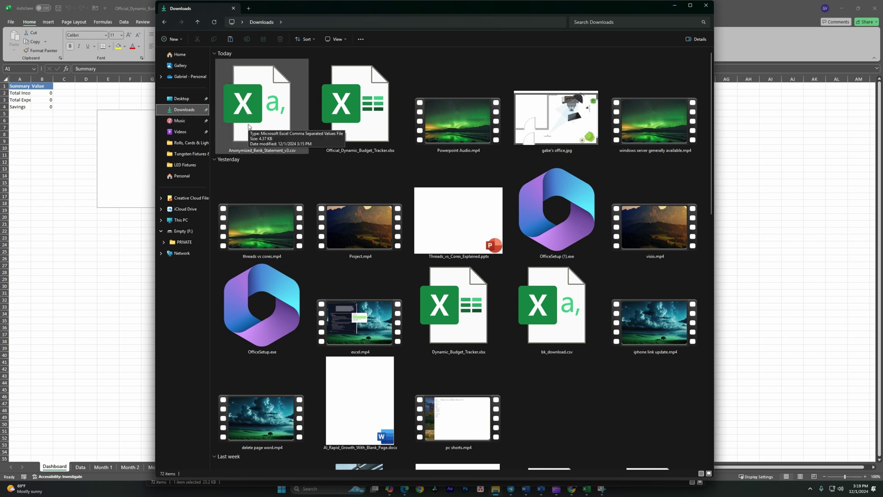
left_click_drag(286, 5, 363, 33)
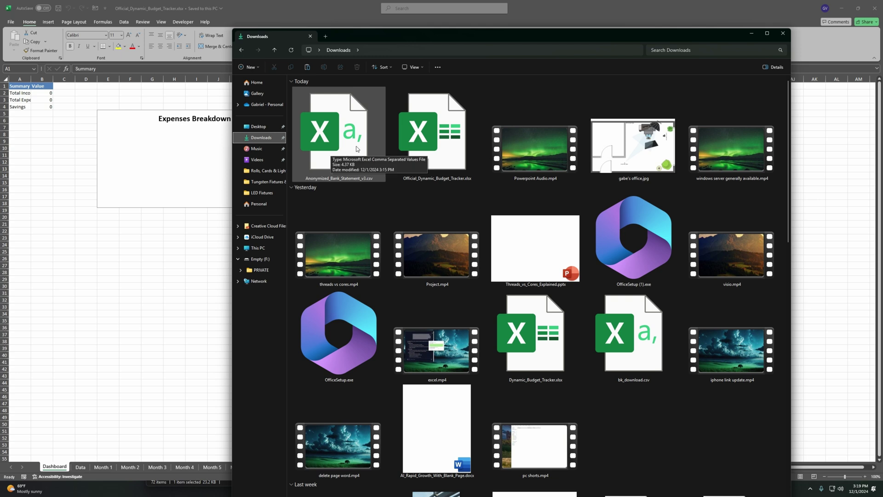
left_click(72, 453)
left_click(80, 466)
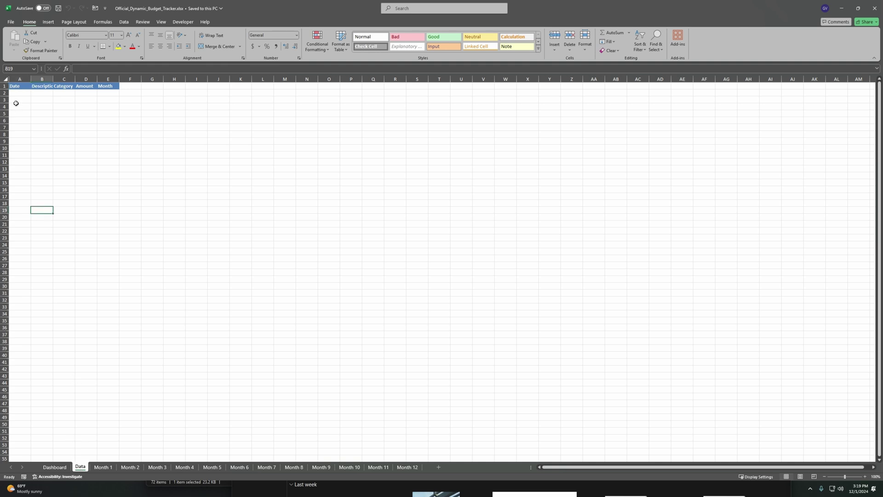
Import Anonymized_Bank_Statement_v3.csv from Text/CSV at cell A2 and open it in Power Query.
left_click(18, 93)
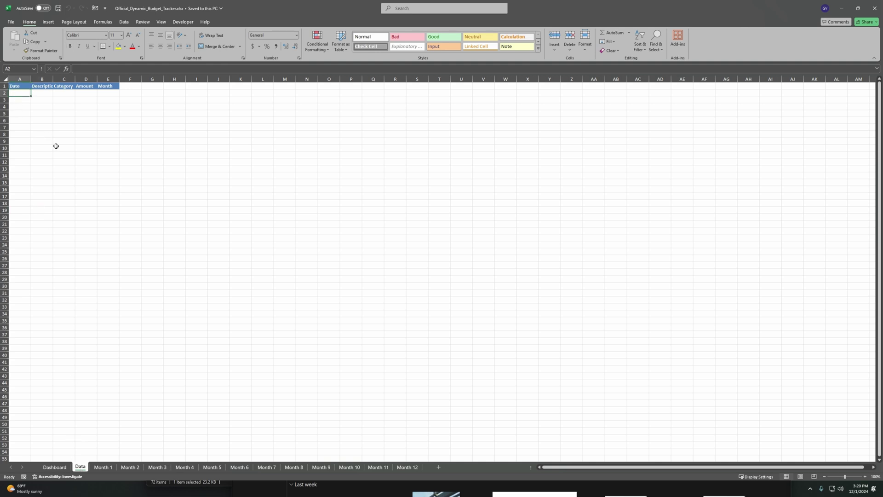
left_click(124, 22)
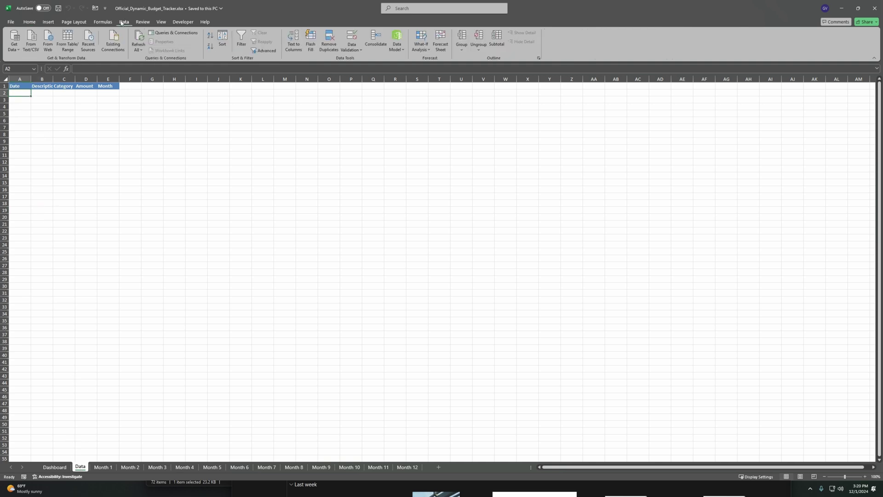
left_click(14, 41)
key("Escape")
left_click(31, 42)
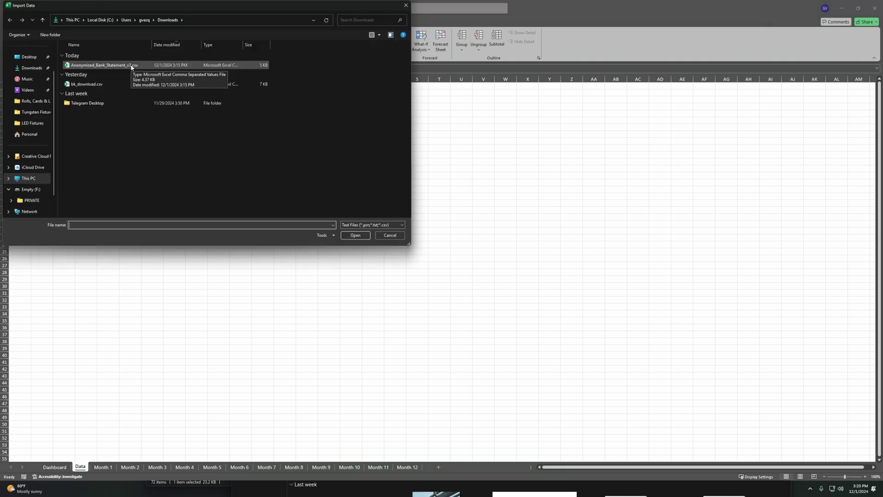
double_click(131, 67)
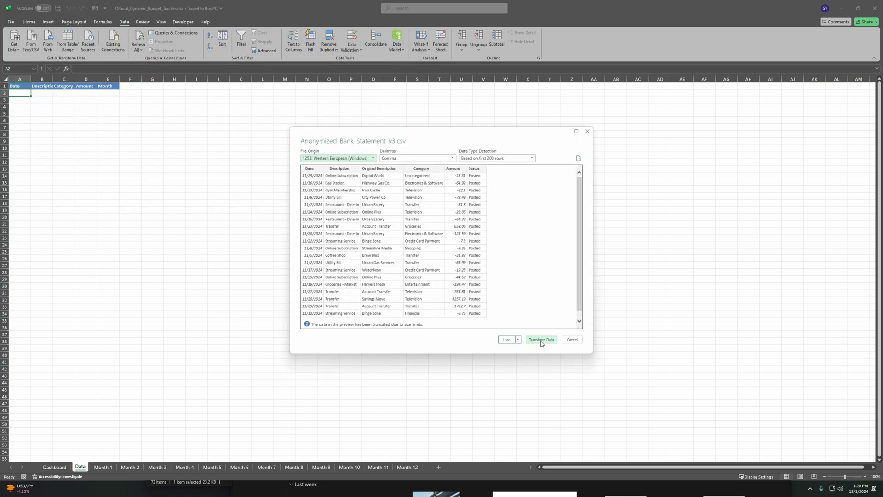
left_click(542, 340)
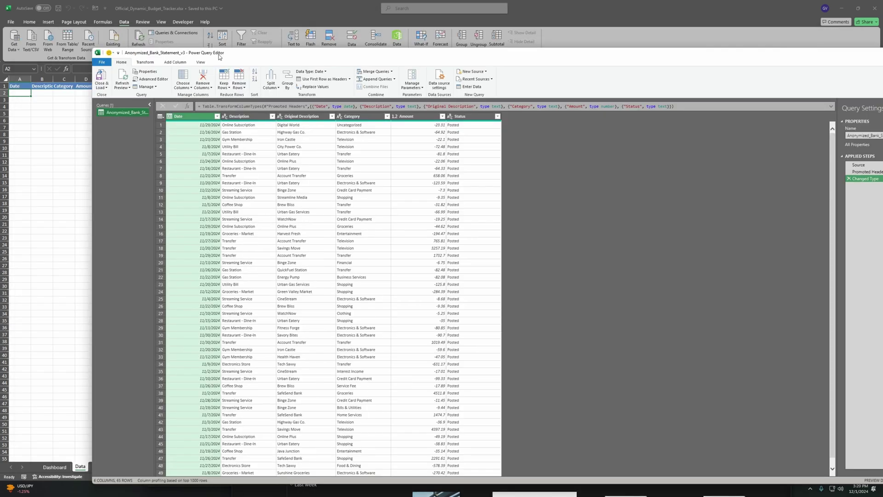
Compare the Description and Original Description columns, e.g. the Urban Eatery row.
left_click_drag(117, 33, 206, 97)
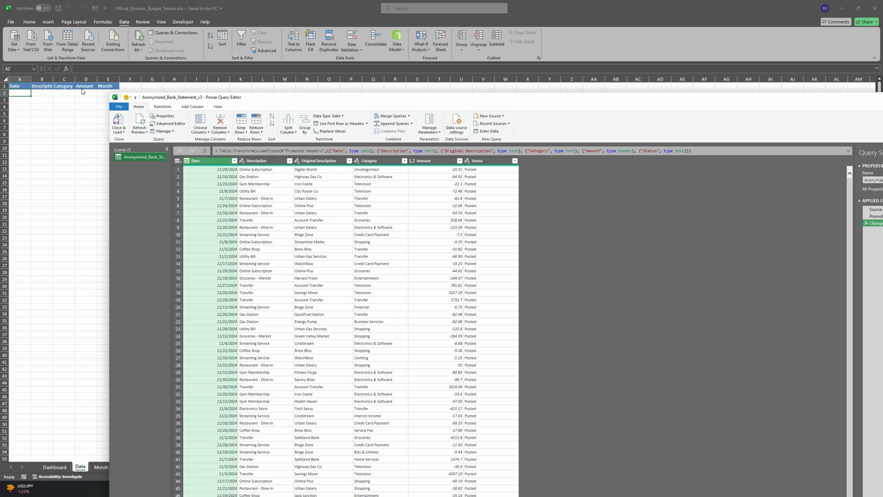
left_click(322, 161)
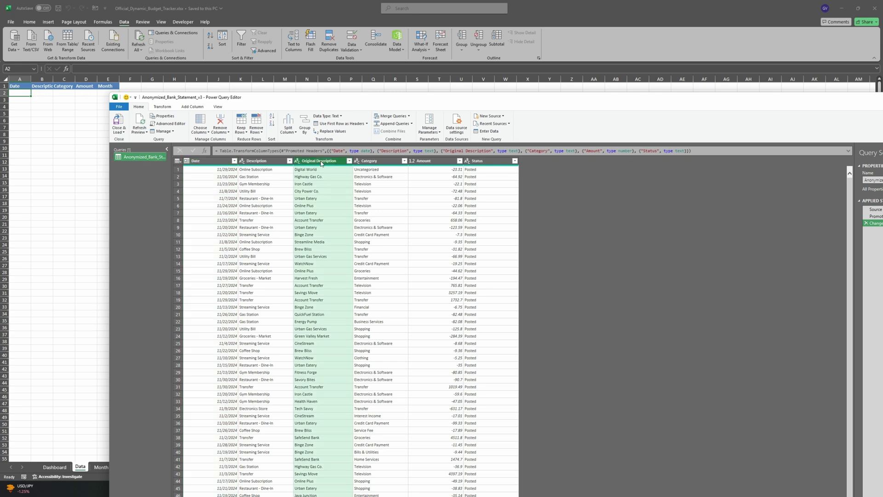
left_click(265, 162)
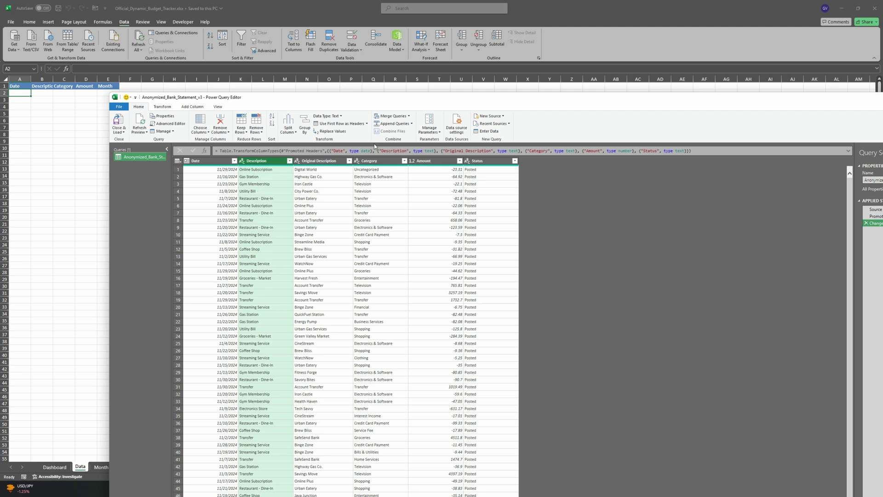
left_click(260, 199)
left_click(309, 200)
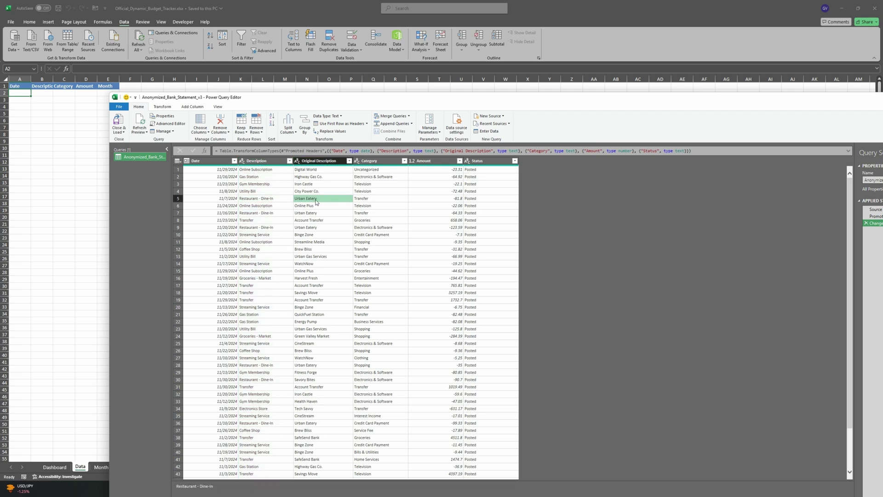
Remove the Original Description and Status columns from the query.
left_click(322, 161)
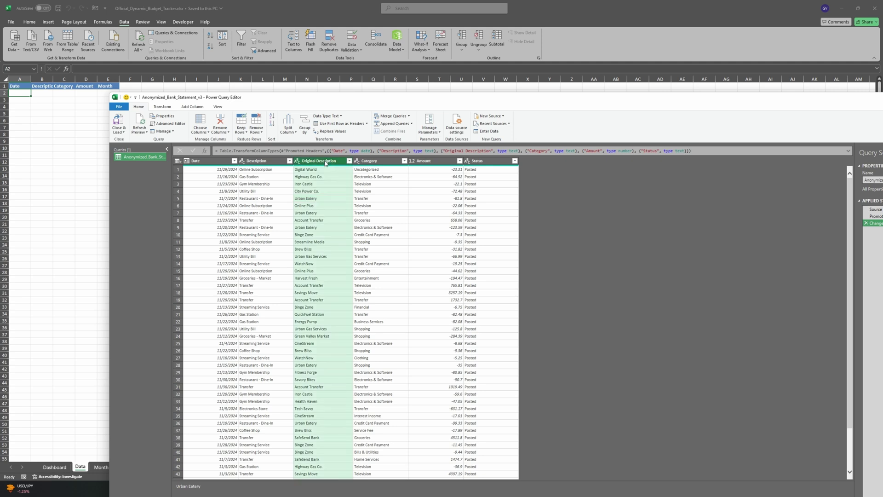
right_click(324, 162)
left_click(343, 175)
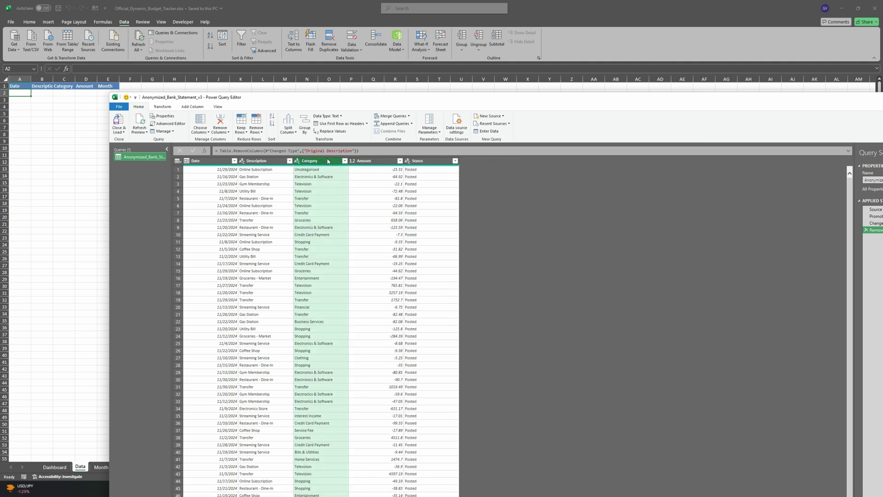
left_click(418, 161)
right_click(419, 163)
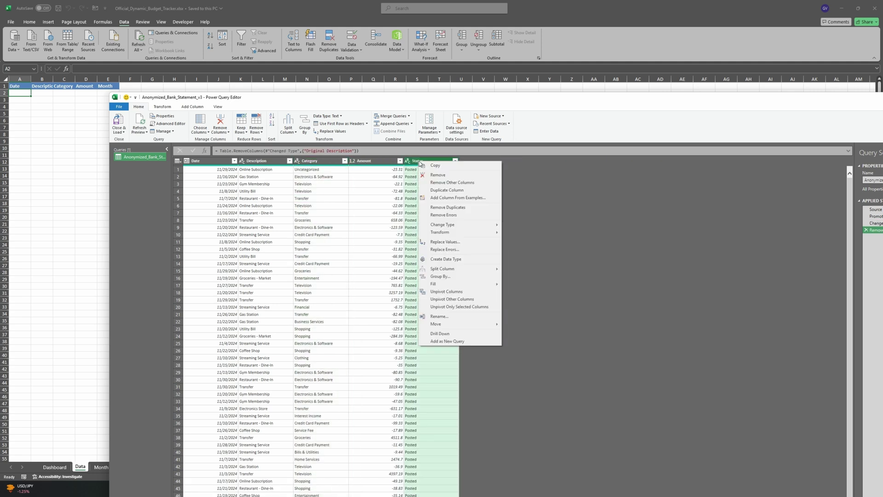
left_click(442, 178)
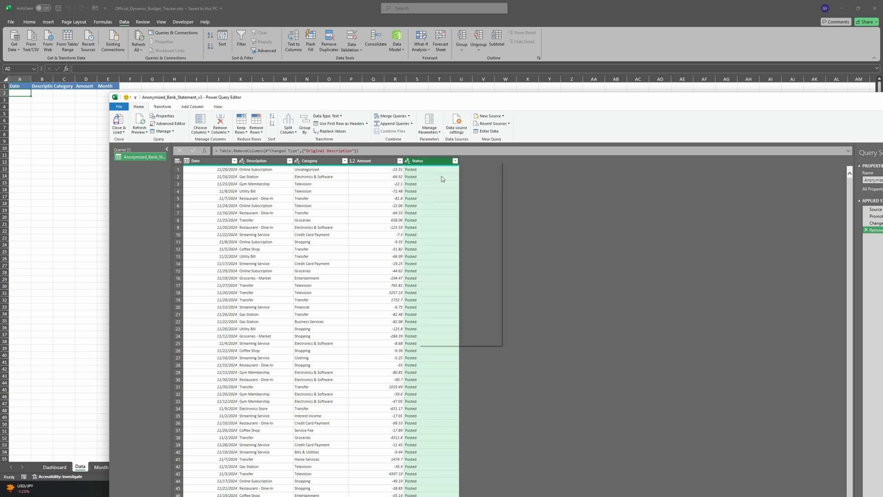
left_click_drag(277, 97, 299, 53)
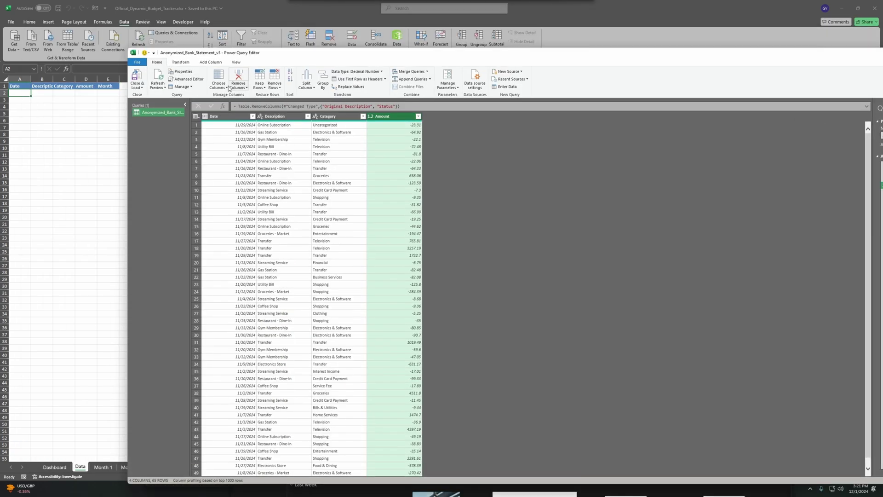
left_click(136, 86)
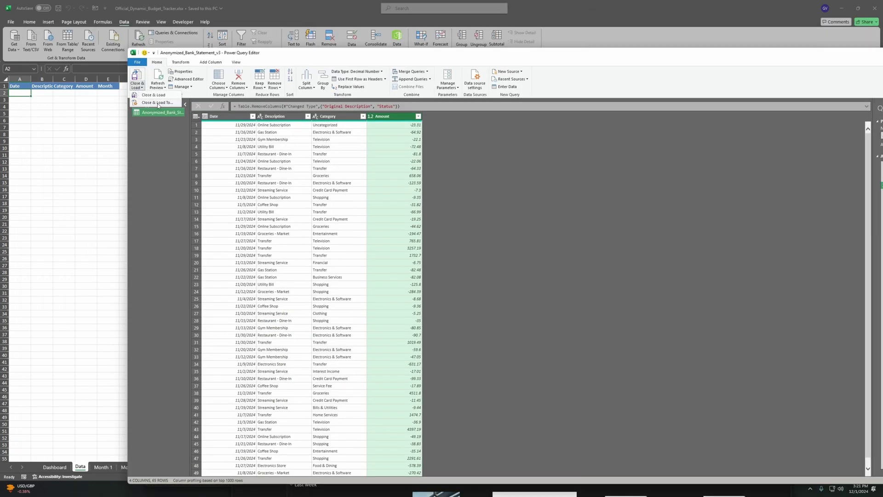
Load the query as a table into the existing worksheet at $A$2.
left_click(157, 103)
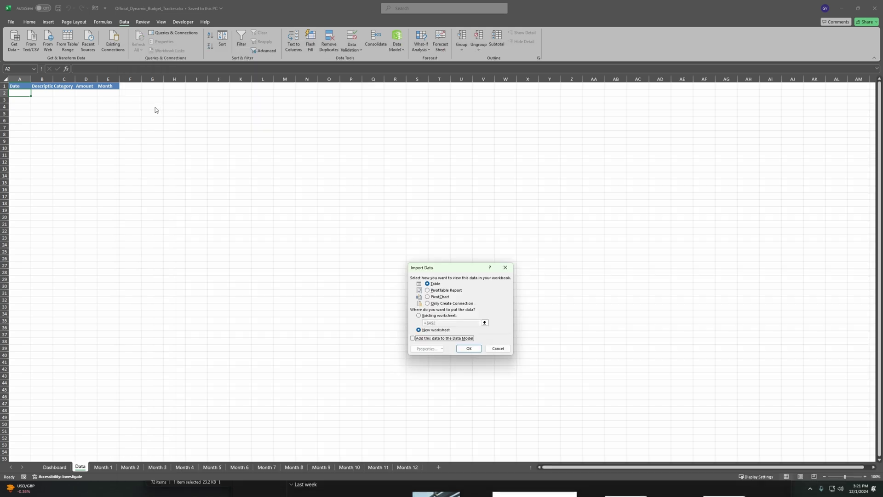
left_click(431, 315)
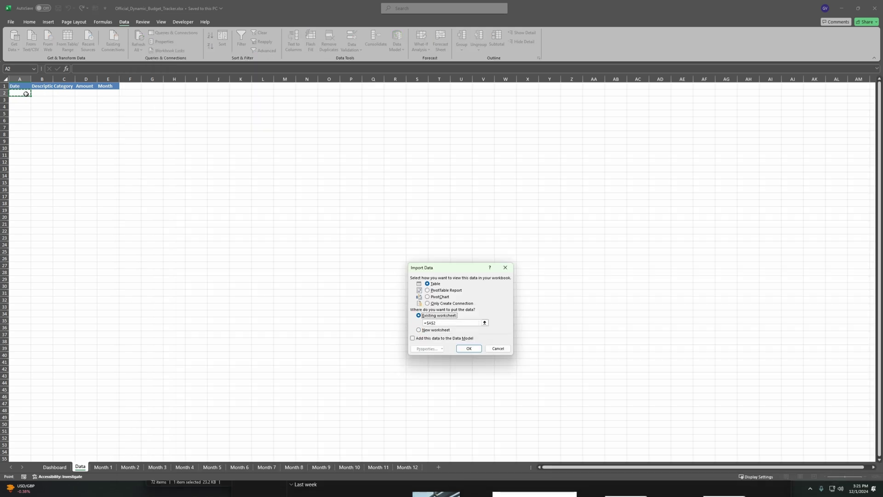
left_click(468, 348)
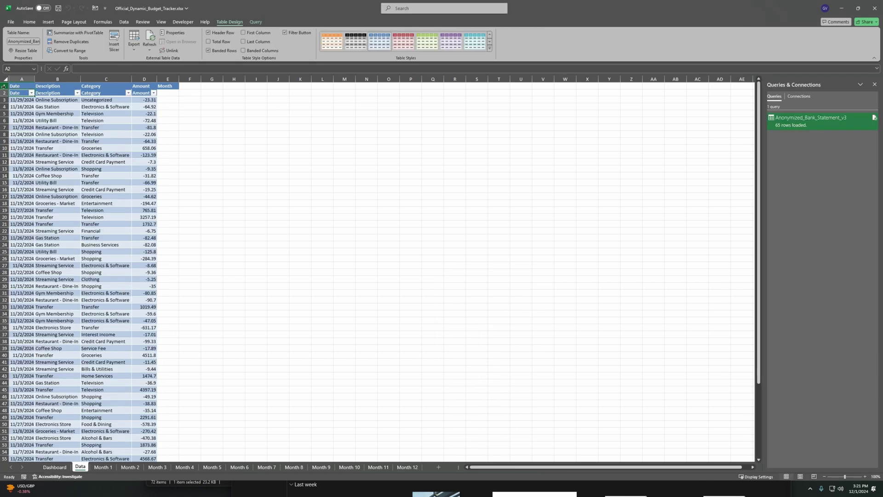
left_click(193, 113)
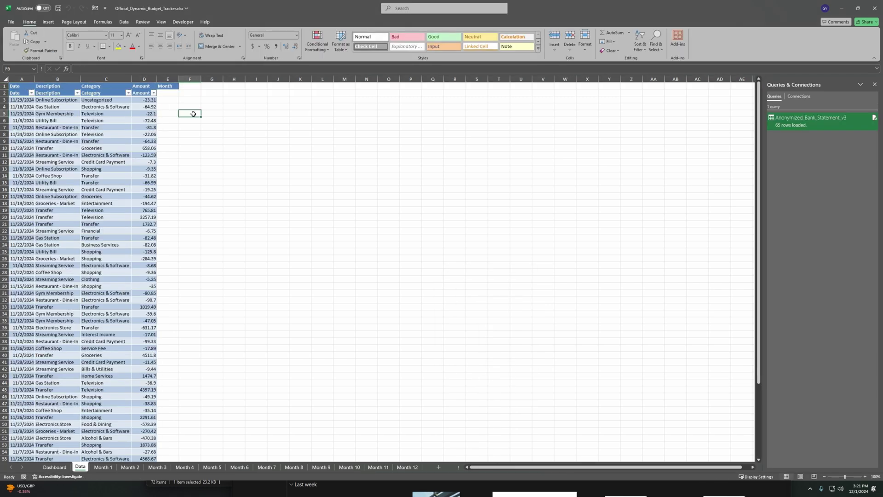
Delete the duplicate header row 1 and add a Month column header in E1.
right_click(4, 86)
left_click(23, 165)
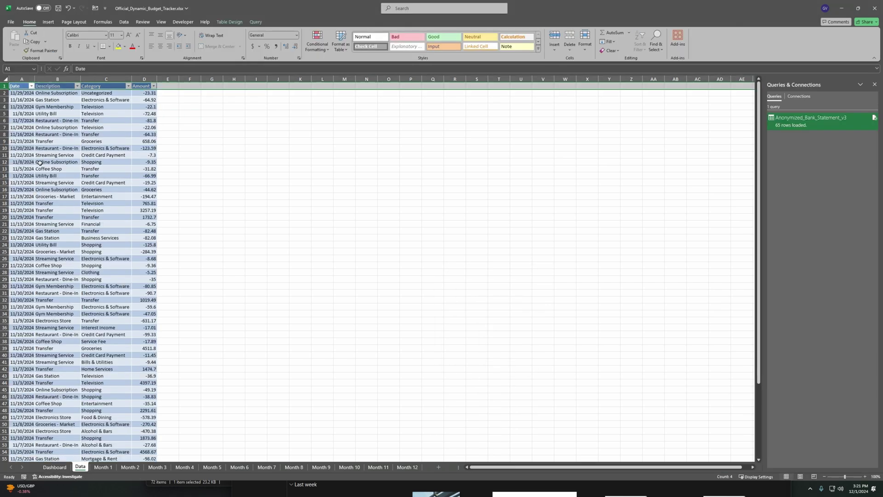
left_click(169, 87)
type("Month")
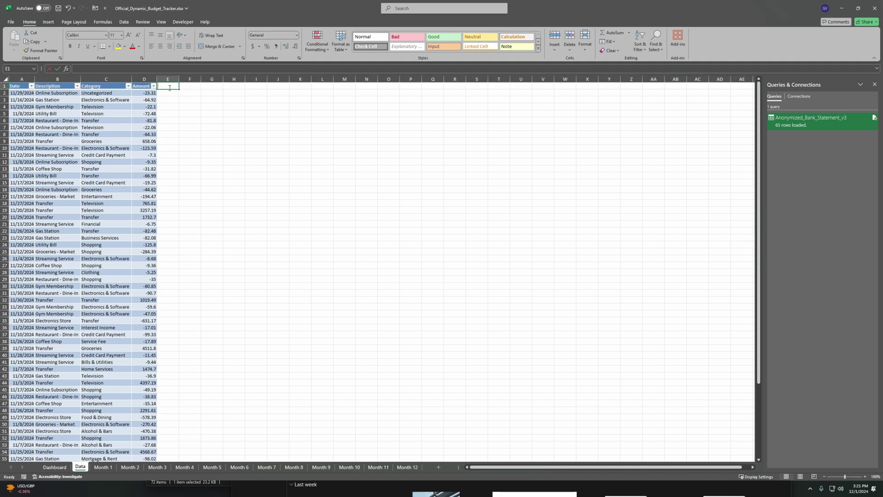
key("Return")
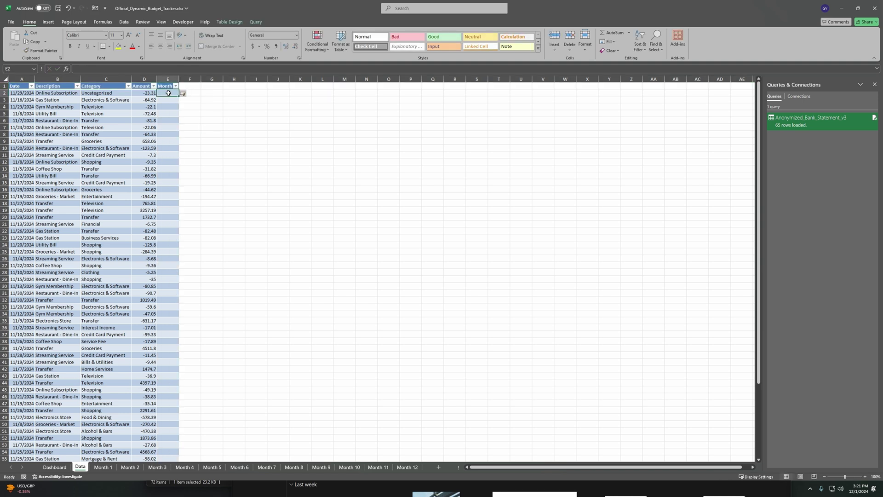
double_click(165, 93)
type("=")
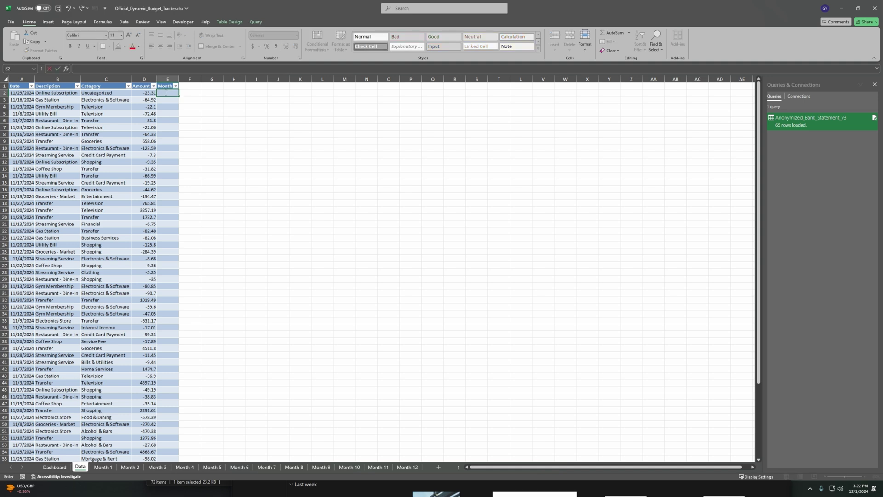
type("month(")
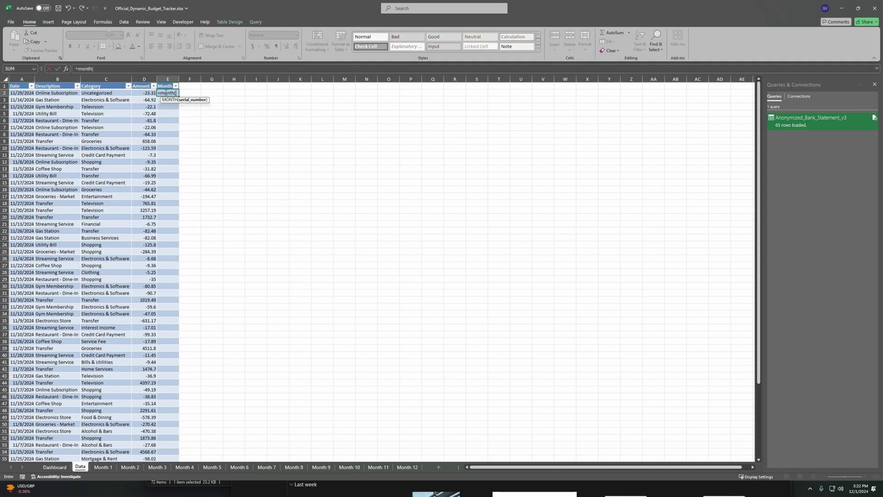
left_click(18, 93)
key("Return")
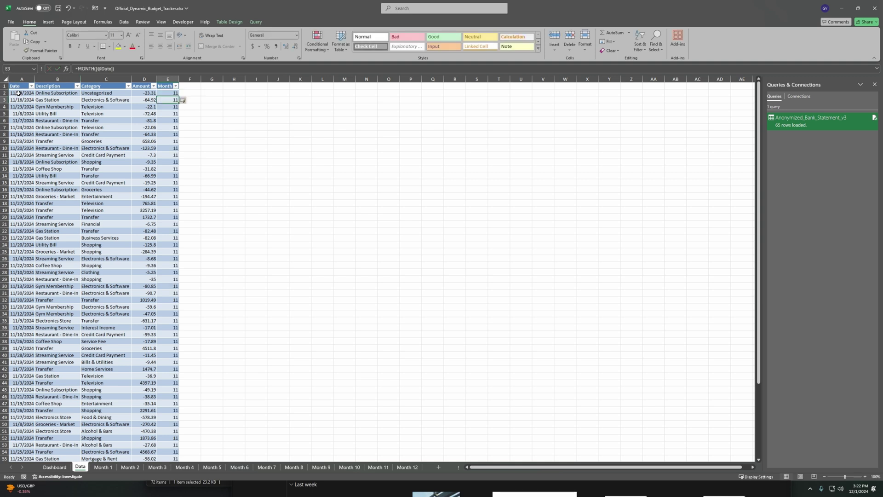
key("Up")
scroll(166, 192, "down", 3)
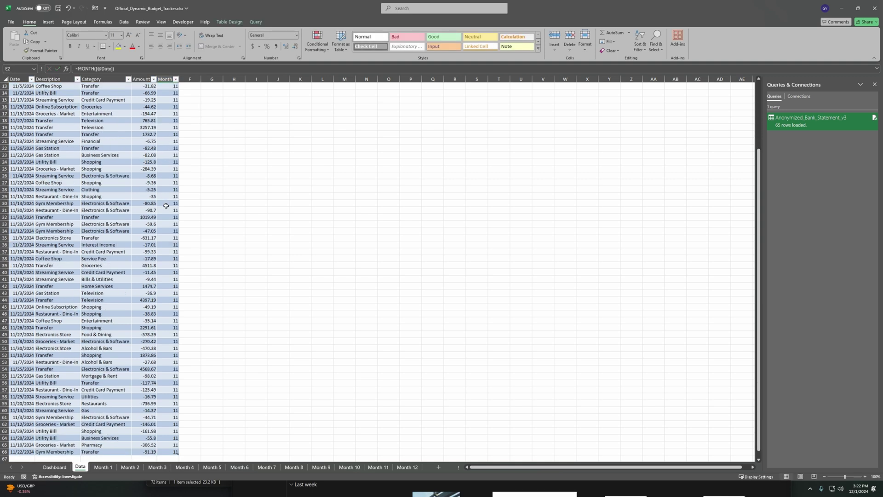
scroll(92, 200, "up", 3)
left_click(18, 182)
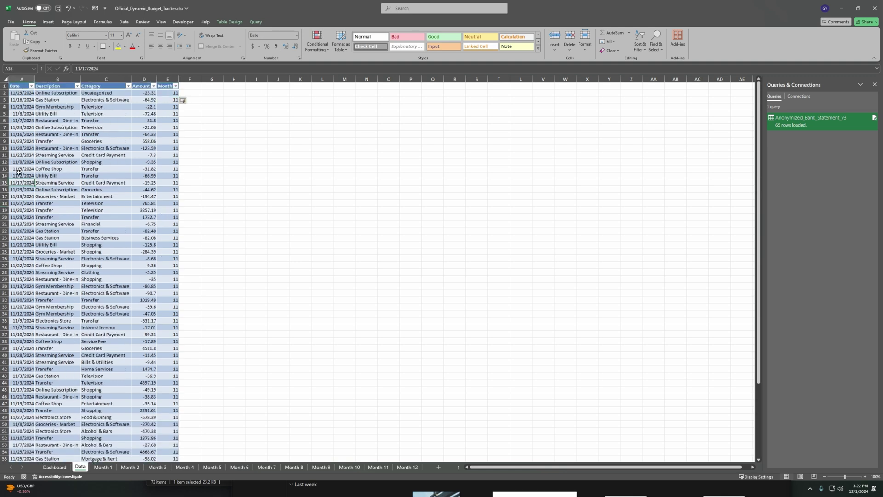
left_click(164, 94)
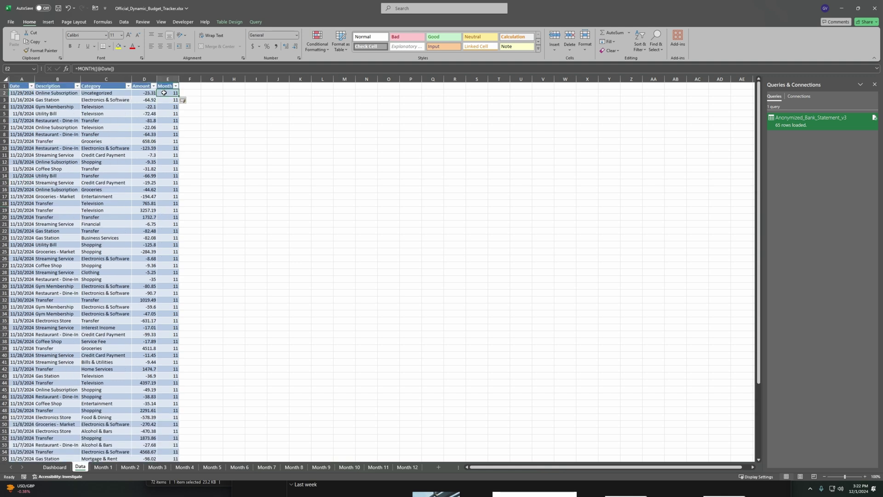
left_click(210, 164)
left_click(165, 95)
left_click(102, 155)
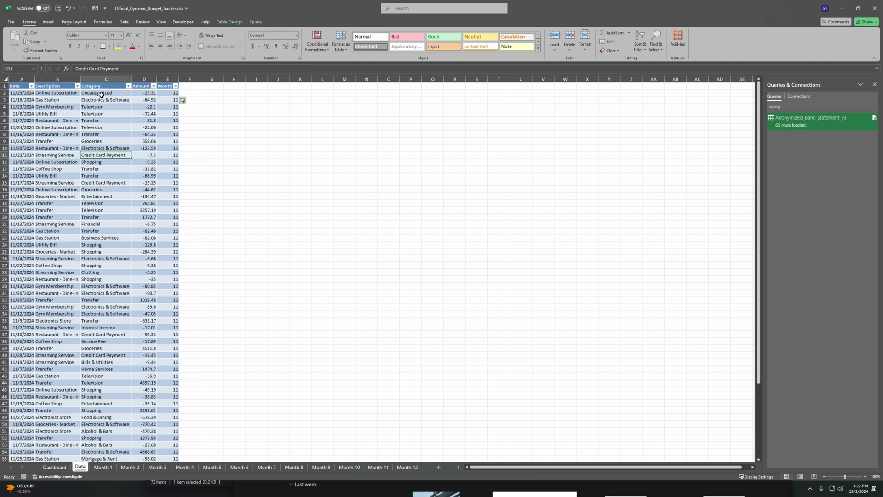
left_click(377, 467)
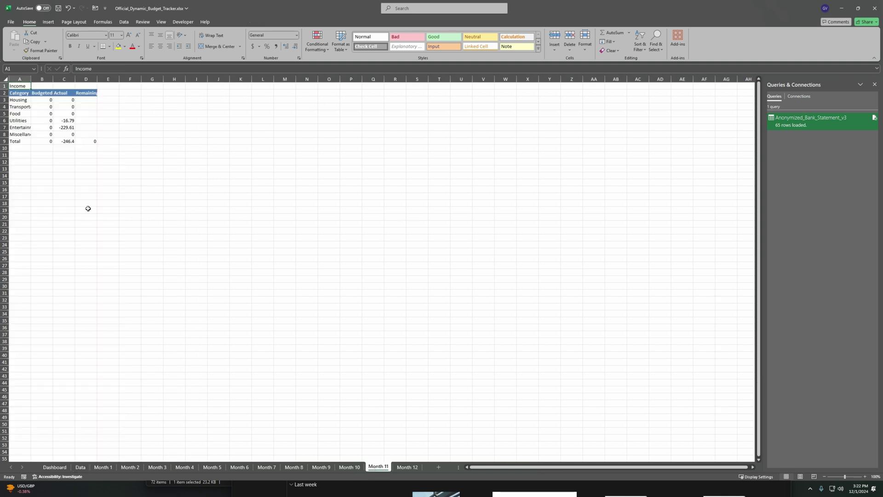
left_click(848, 477)
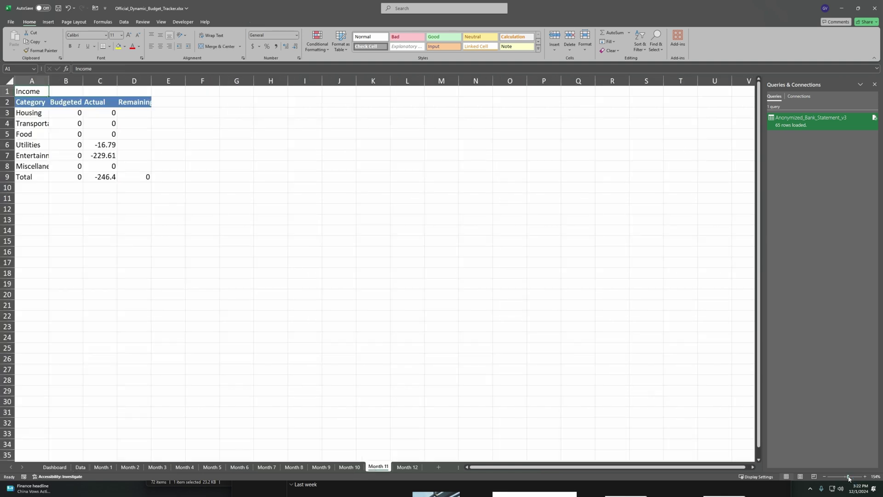
left_click(851, 477)
left_click(105, 232)
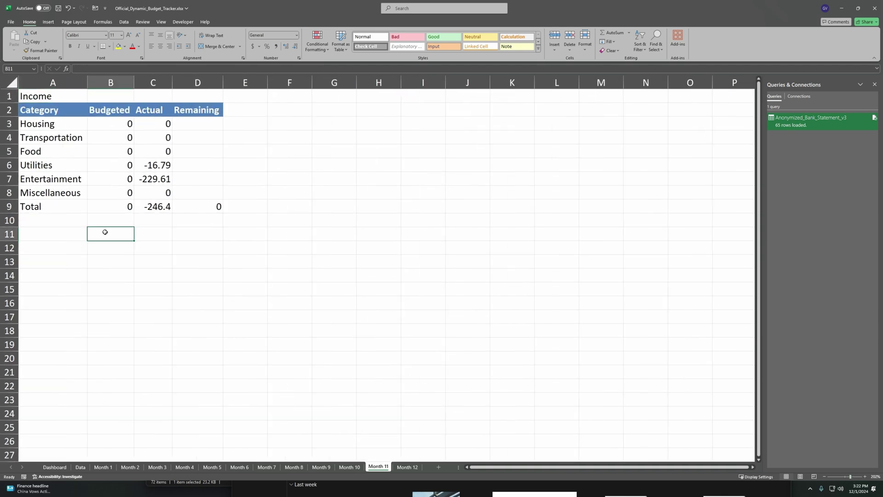
left_click(45, 127)
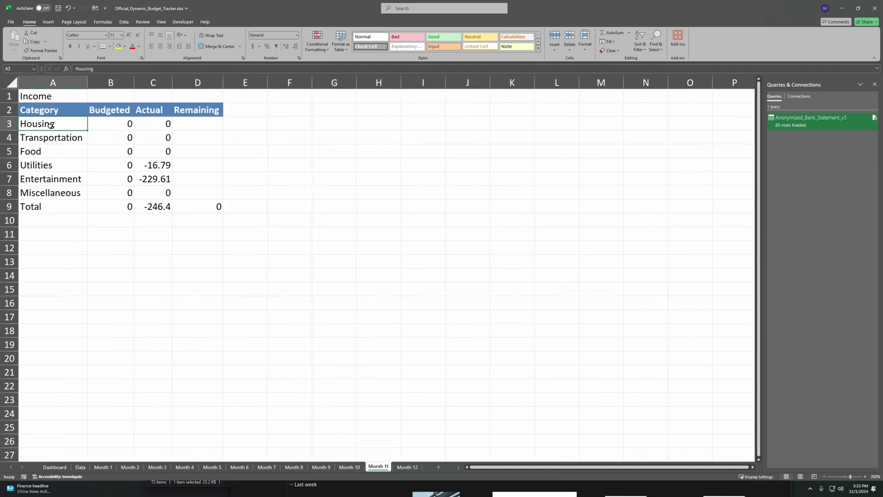
left_click(80, 466)
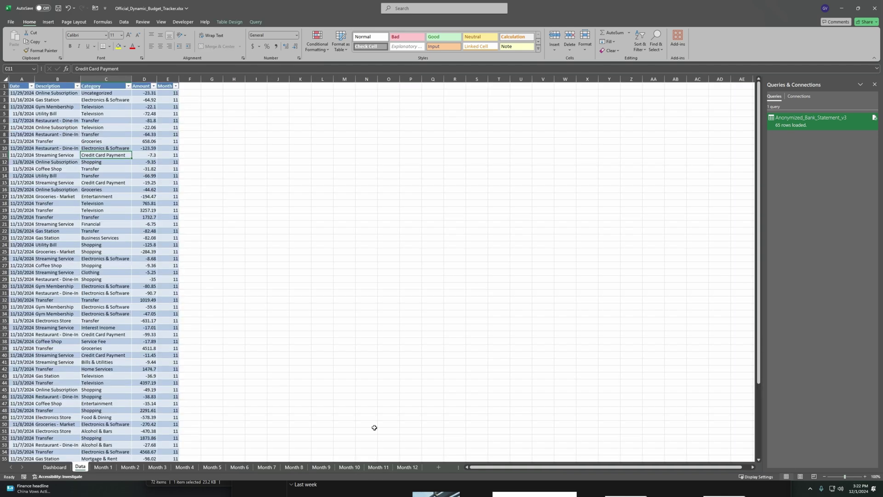
left_click(379, 467)
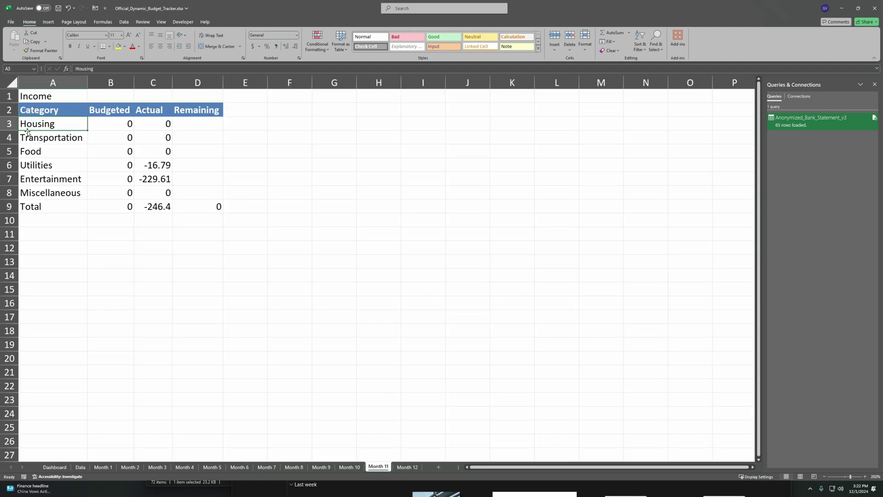
left_click(80, 467)
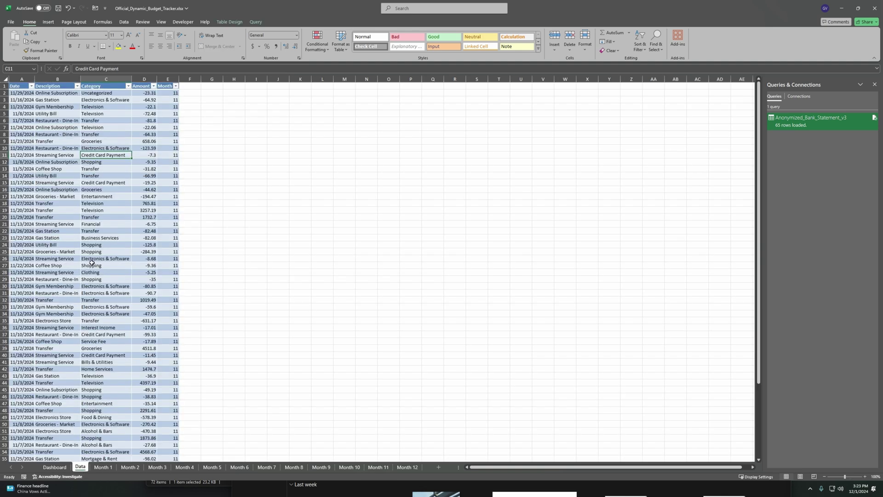
left_click(123, 22)
Sort the Data table by Category, Cell Values, A to Z.
left_click(103, 86)
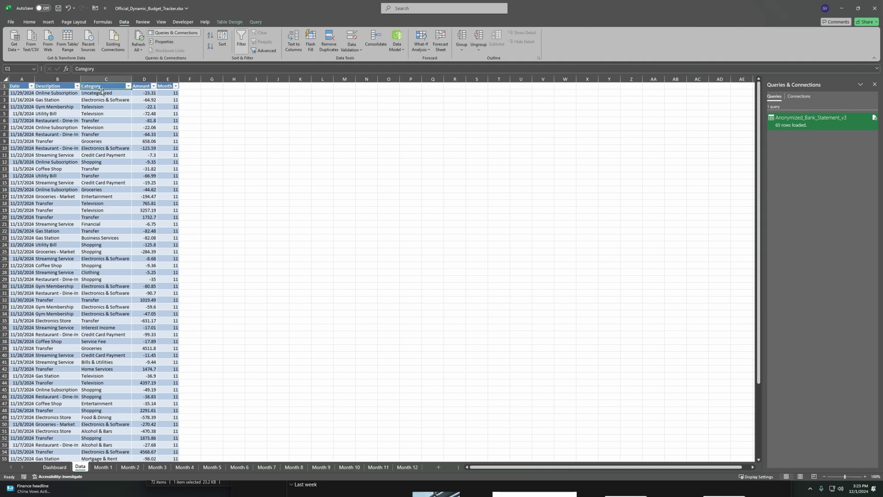
left_click(228, 43)
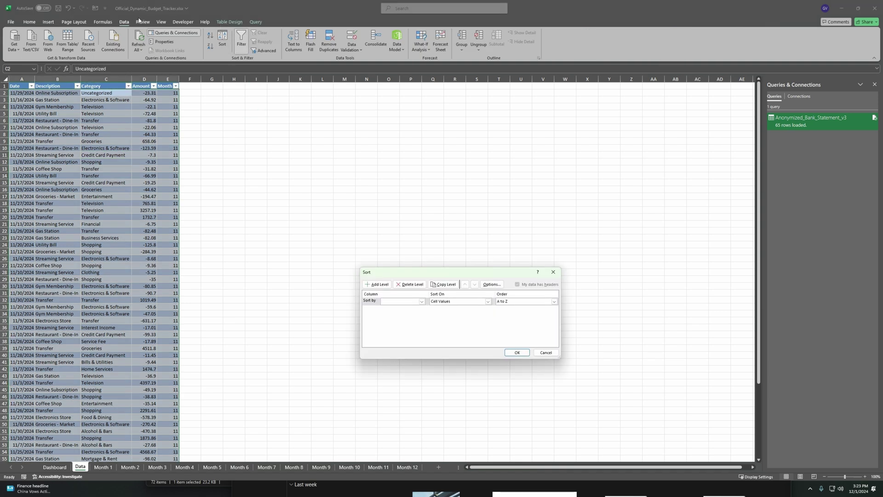
left_click(421, 302)
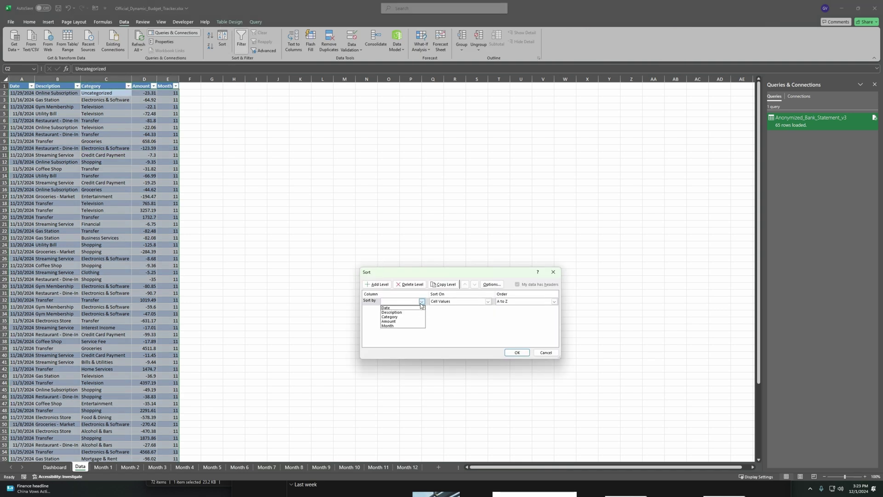
key("Down")
key("Down")
key("Return")
key("Return")
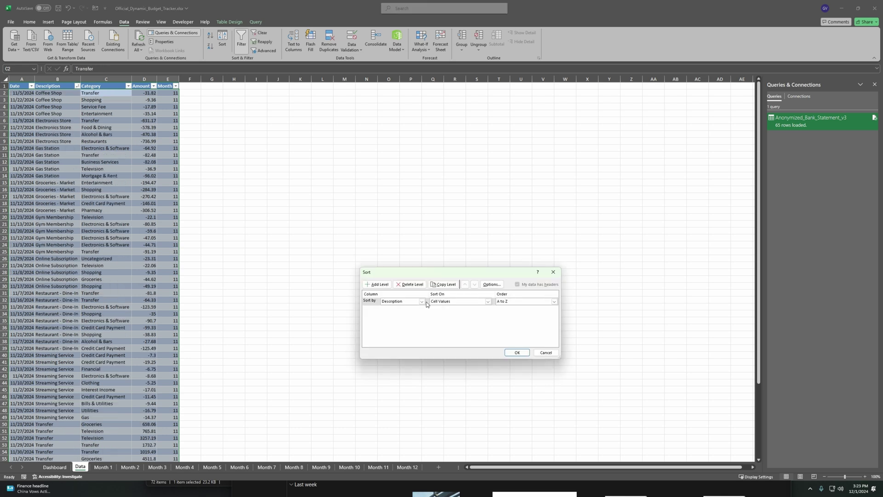
left_click(423, 302)
left_click(403, 316)
left_click(517, 352)
Scroll through the sorted table to check categories like Electronics & Software.
left_click(255, 217)
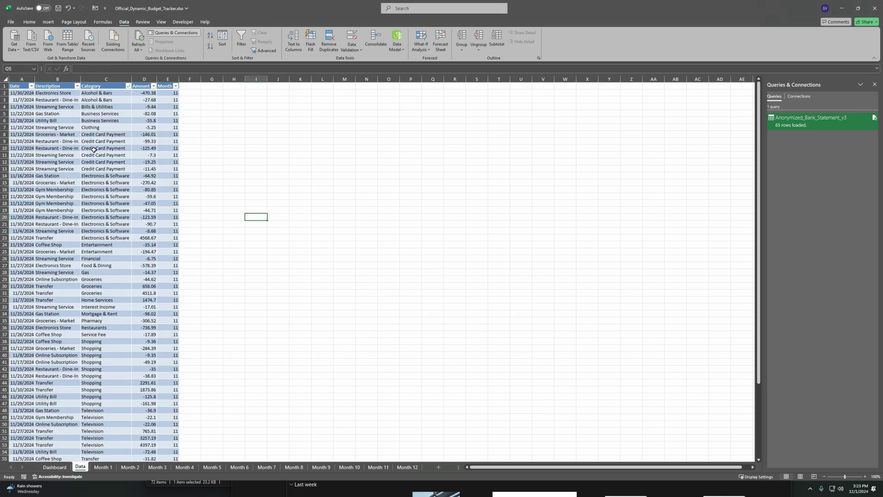
scroll(106, 184, "down", 8)
scroll(118, 214, "up", 5)
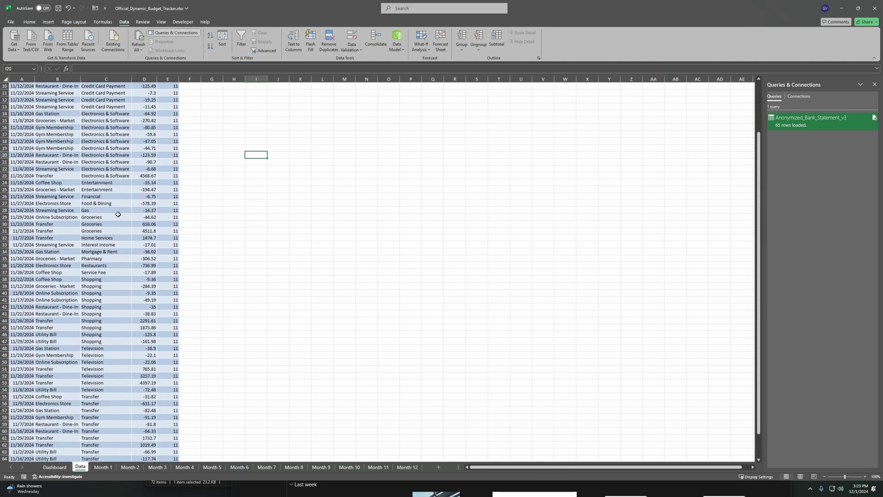
scroll(118, 214, "up", 3)
left_click(106, 197)
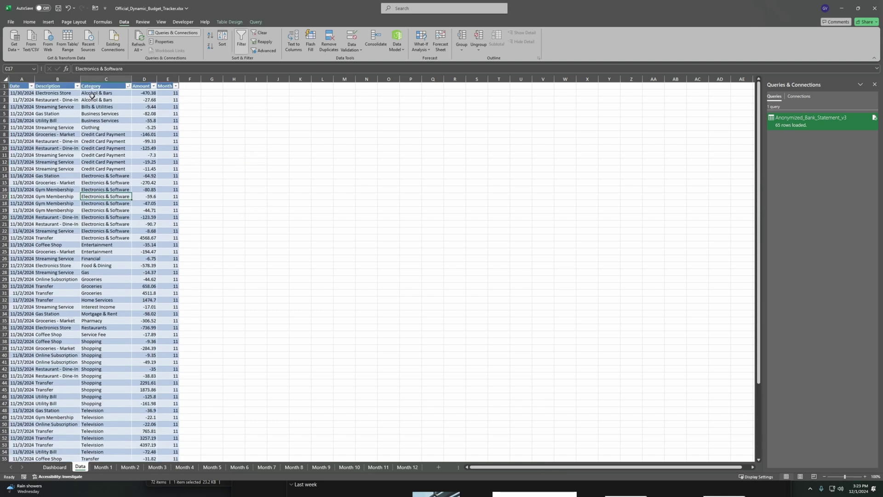
Replace Housing in Month 11's A3 with Alcohol & Bars.
left_click(378, 467)
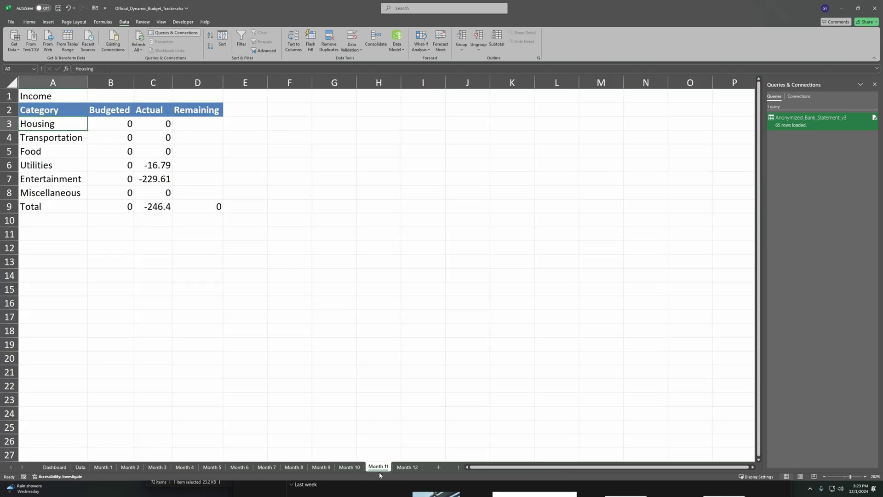
left_click(81, 467)
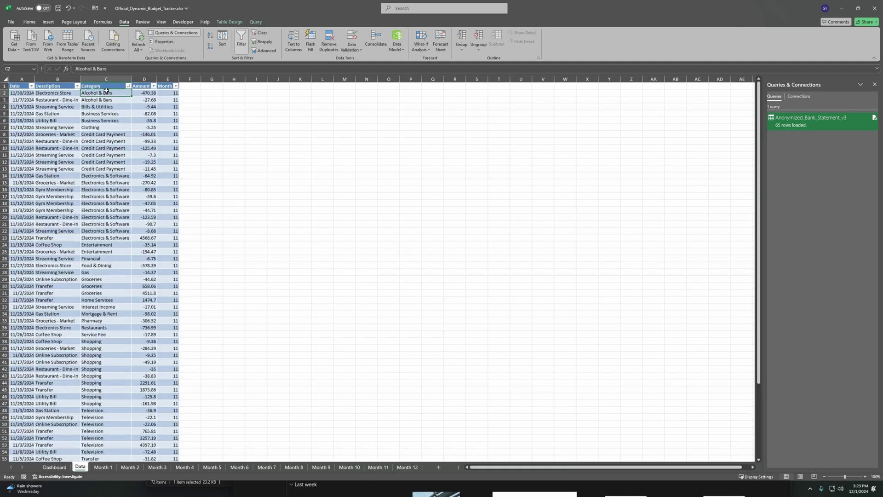
left_click(378, 468)
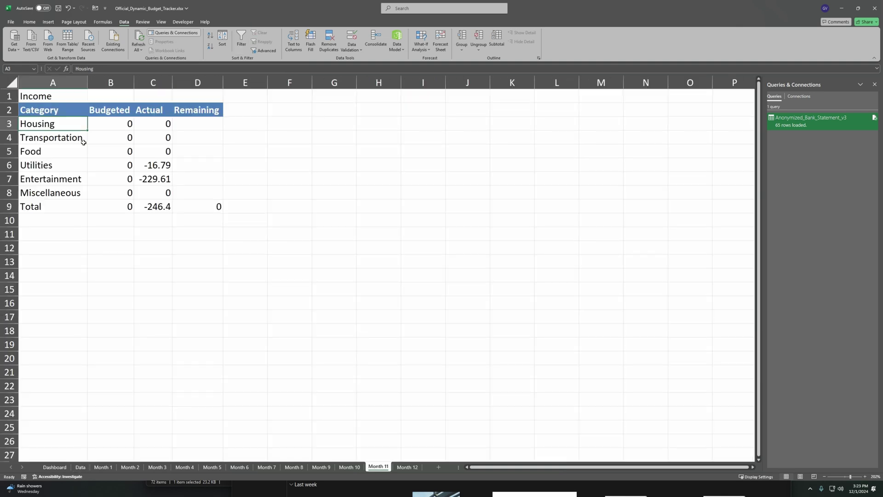
key("Delete")
type("Alcohol & B")
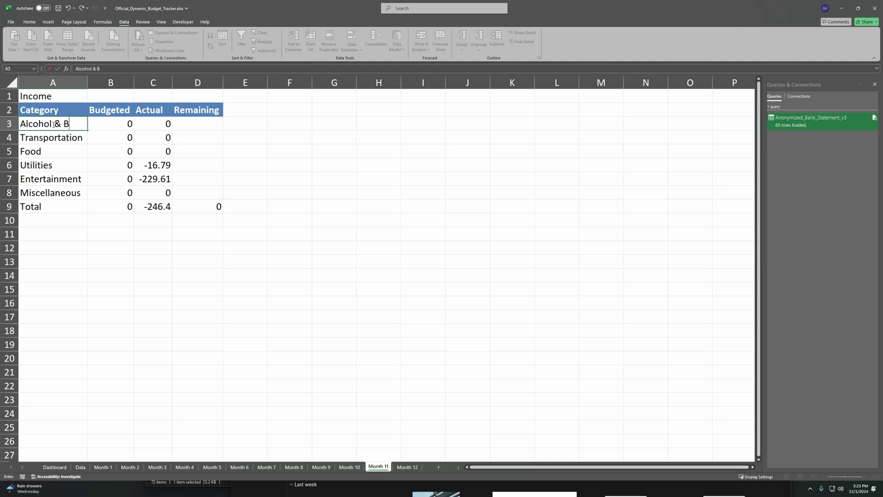
type("ars")
Copy Bills & Utilities from the Data sheet into Month 11's A4, replacing Transportation.
left_click(80, 467)
left_click(110, 107)
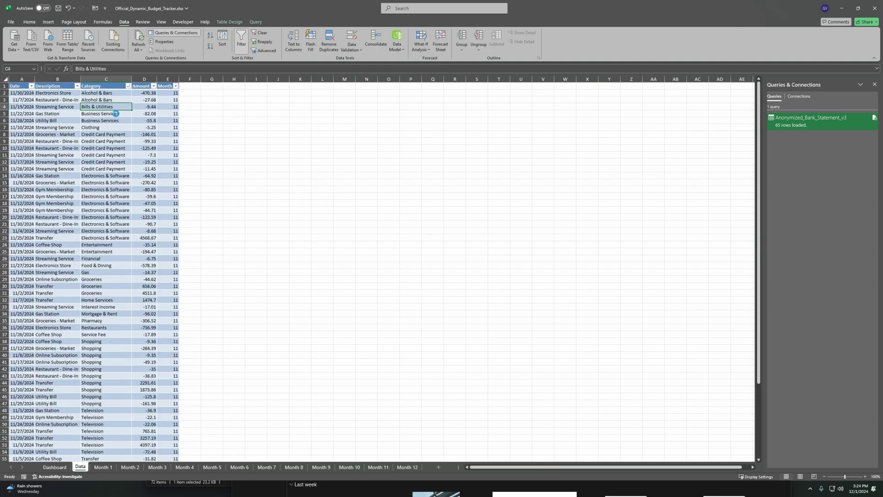
key("ctrl+c")
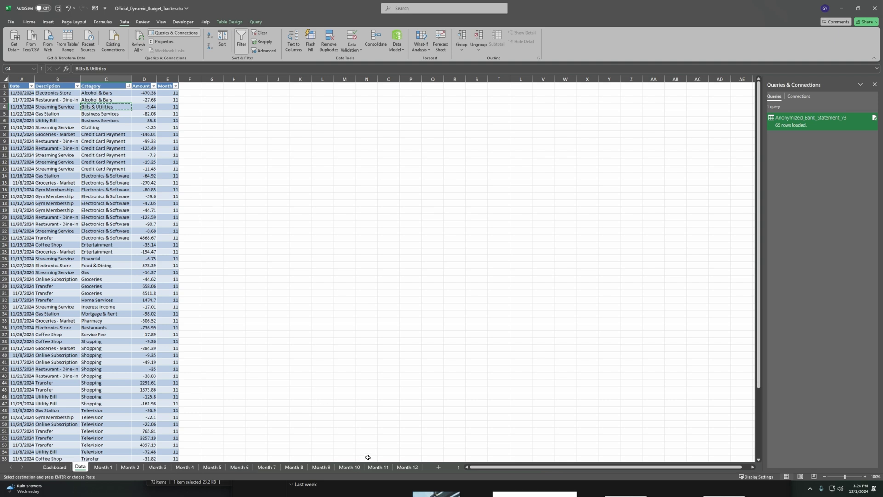
left_click(378, 466)
left_click(54, 139)
key("ctrl+v")
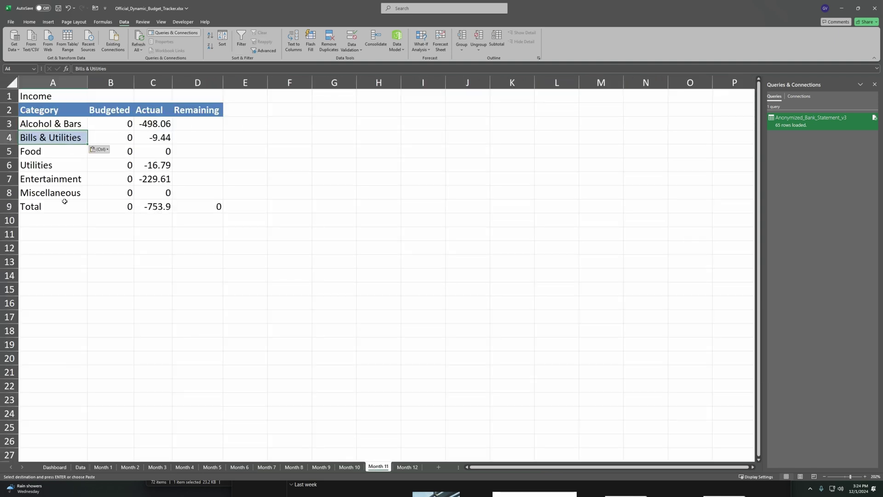
left_click(53, 220)
Insert three blank rows at row 8 of Month 11.
left_click(9, 192)
right_click(9, 192)
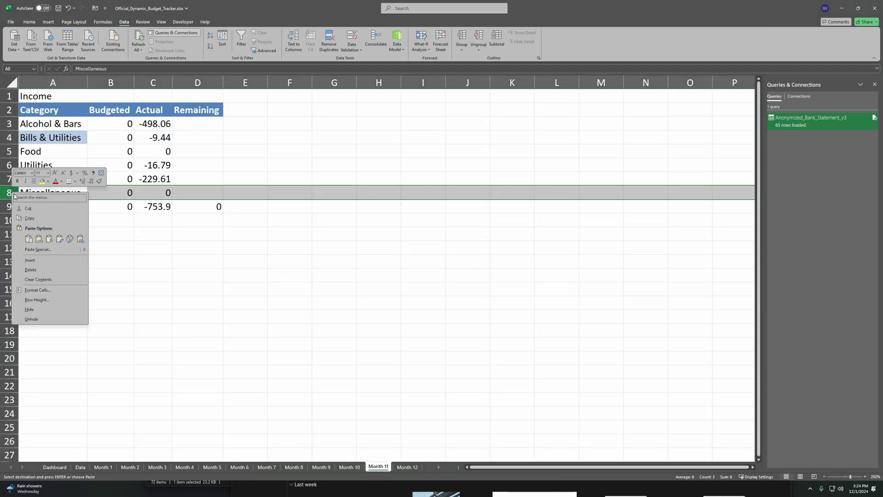
left_click(46, 260)
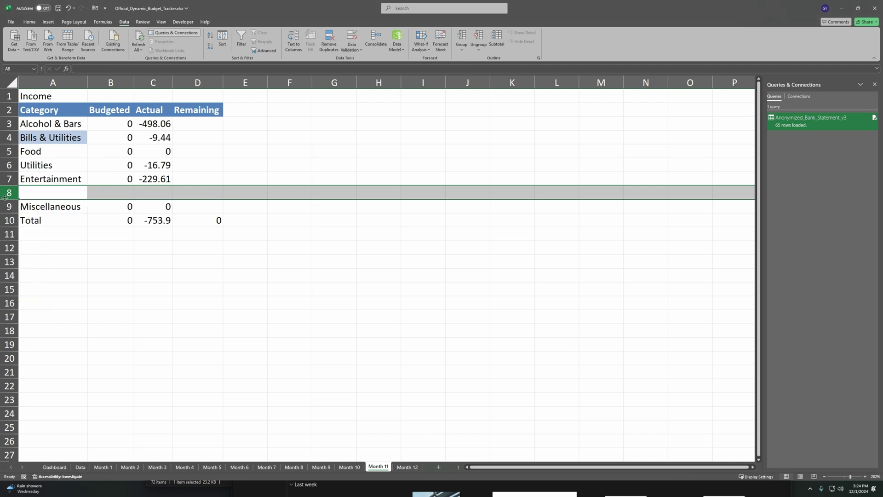
right_click(14, 198)
left_click(38, 265)
right_click(27, 193)
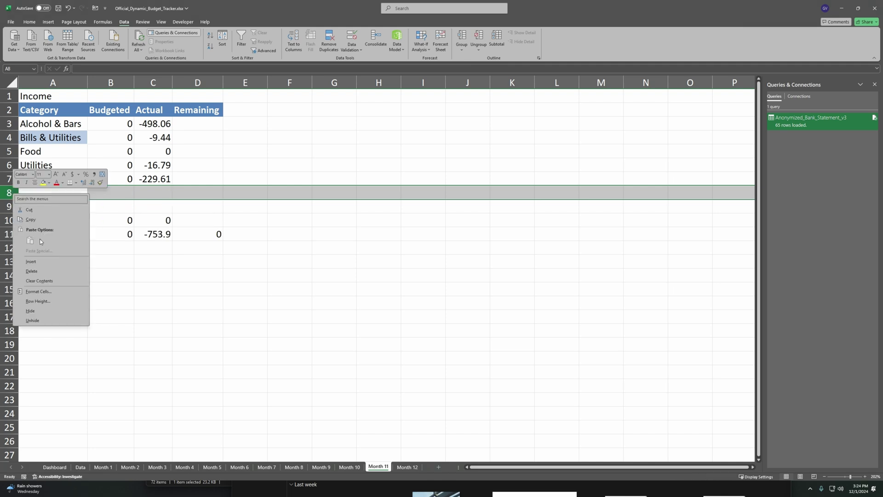
left_click(41, 261)
left_click(29, 191)
left_click(41, 150)
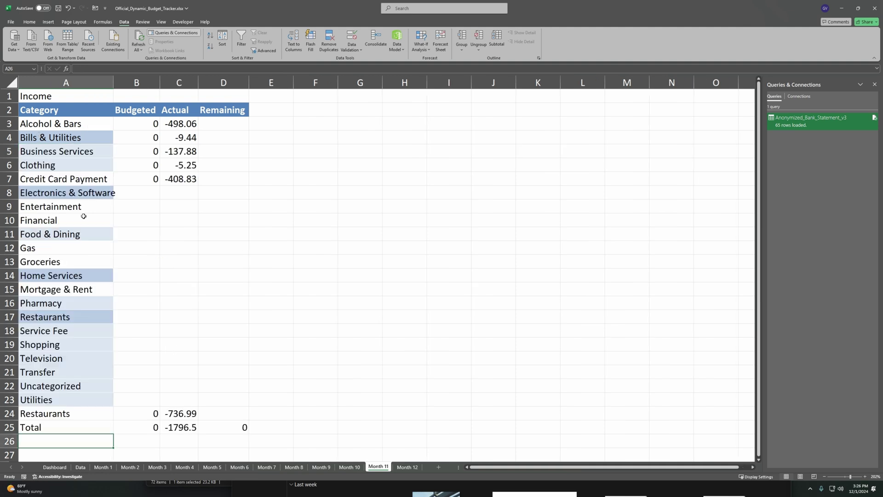
Check Electronics & Software and Groceries on Data, then inspect Alcohol & Bars' SUMIFS on Month 11.
left_click(80, 466)
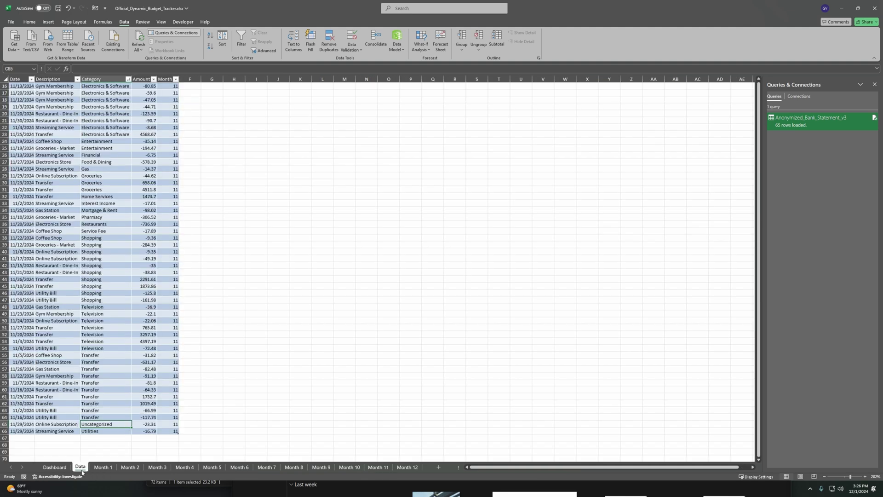
left_click(97, 93)
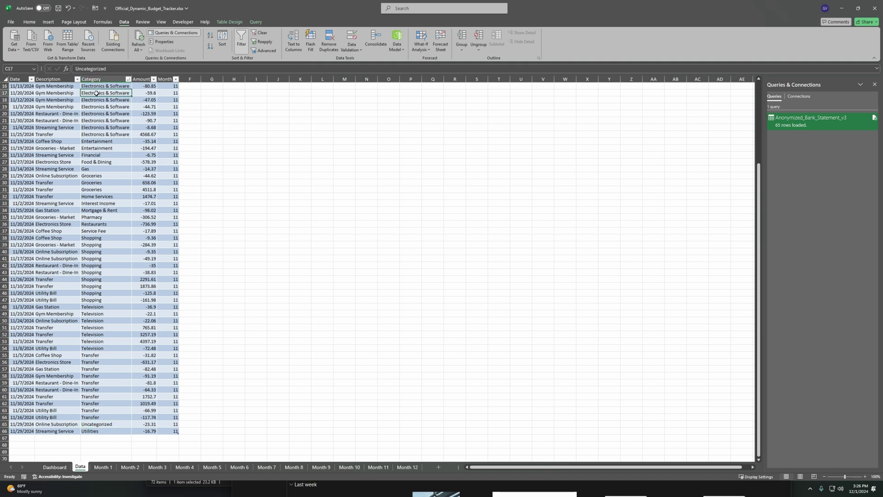
left_click(103, 190)
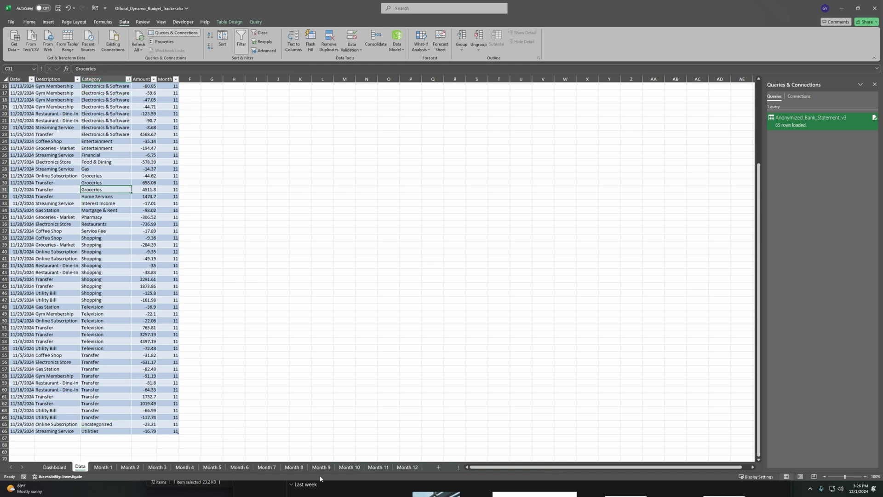
left_click(378, 467)
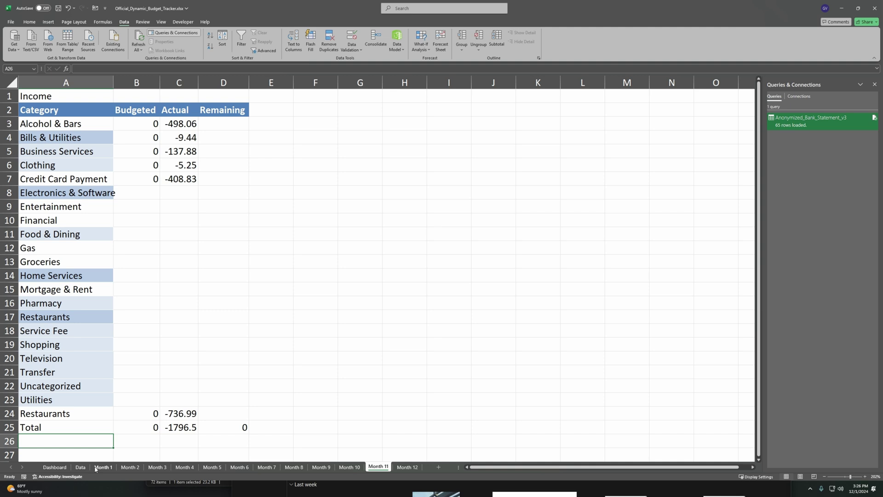
left_click(179, 124)
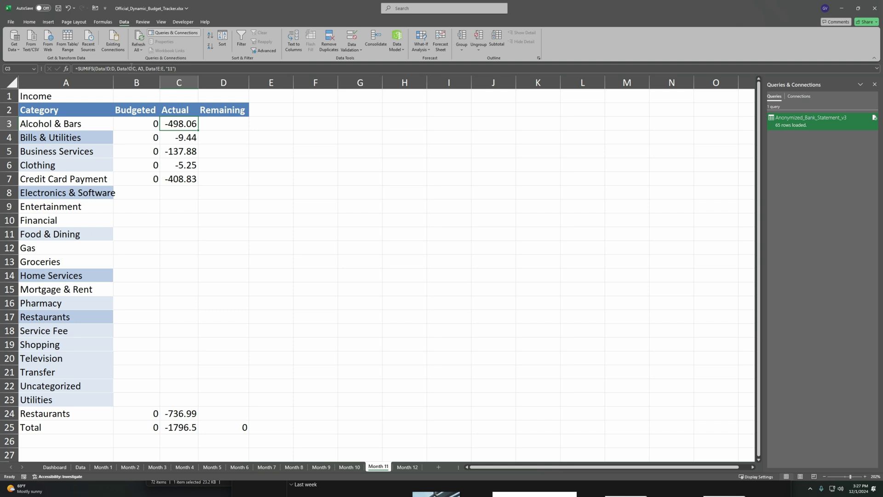
Fill the C7 SUMIFS Actual formula down column C to row 23.
left_click(185, 175)
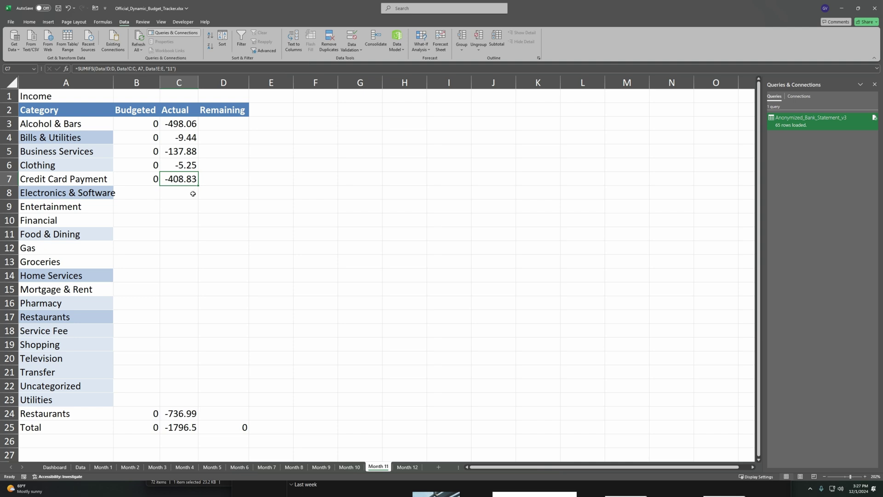
left_click_drag(199, 186, 185, 414)
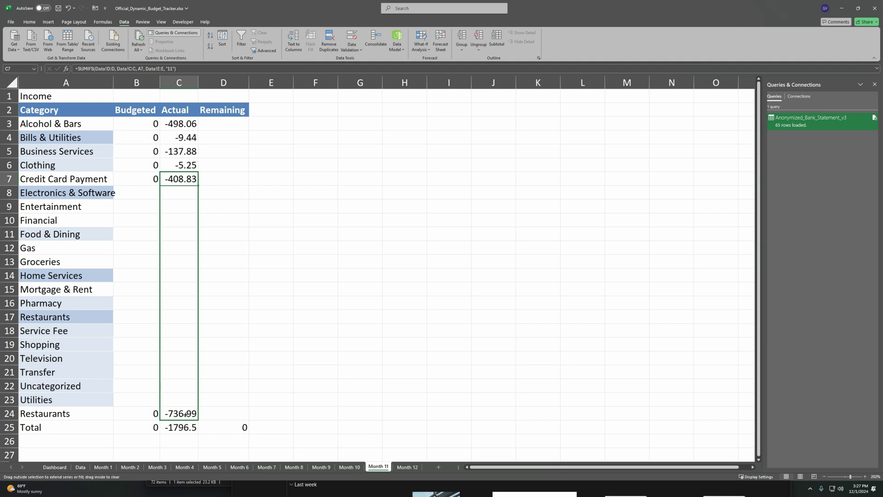
left_click_drag(185, 414, 185, 414)
left_click(236, 352)
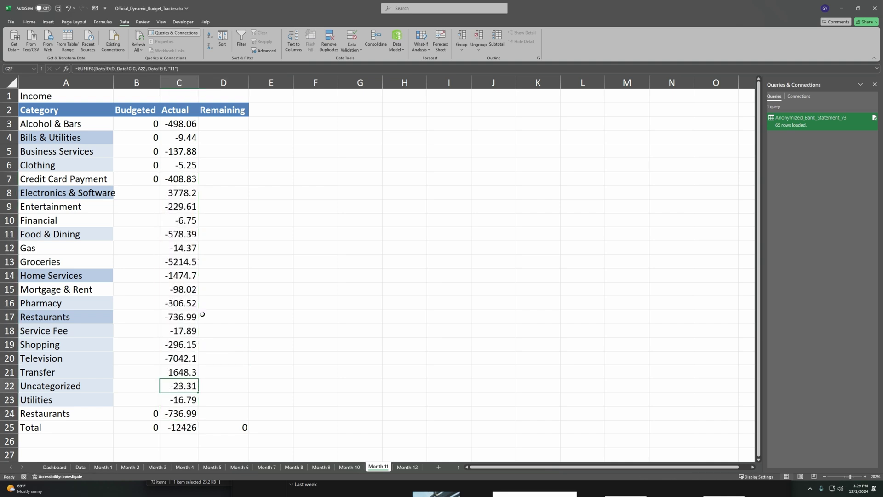
Review the SUMIFS results for several categories and bring up the Transfer row's options.
left_click(177, 123)
left_click(182, 137)
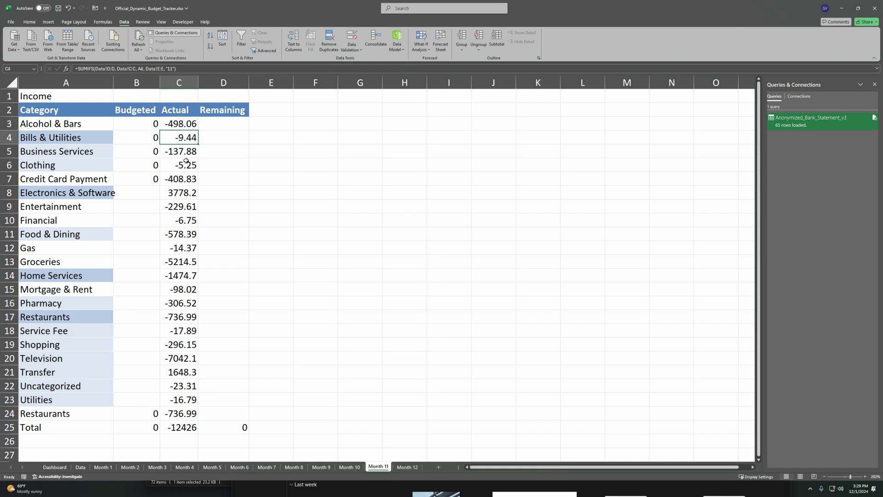
left_click(183, 155)
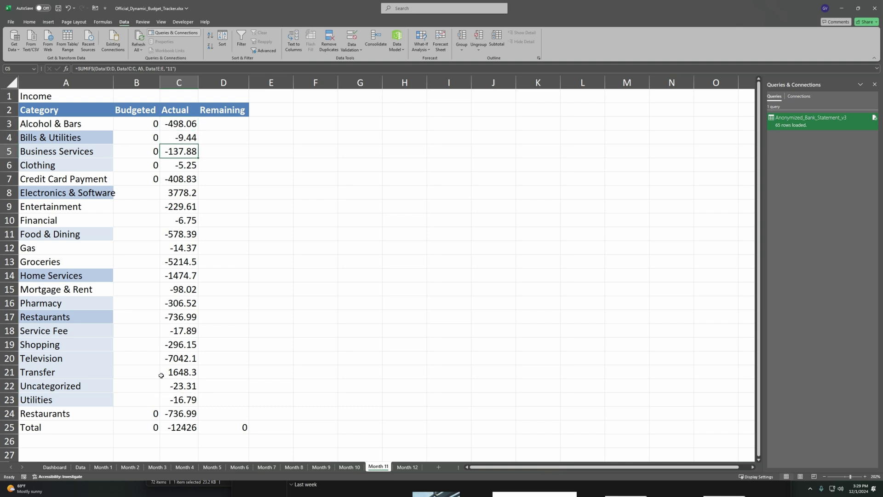
left_click(123, 373)
left_click(89, 375)
left_click(168, 373)
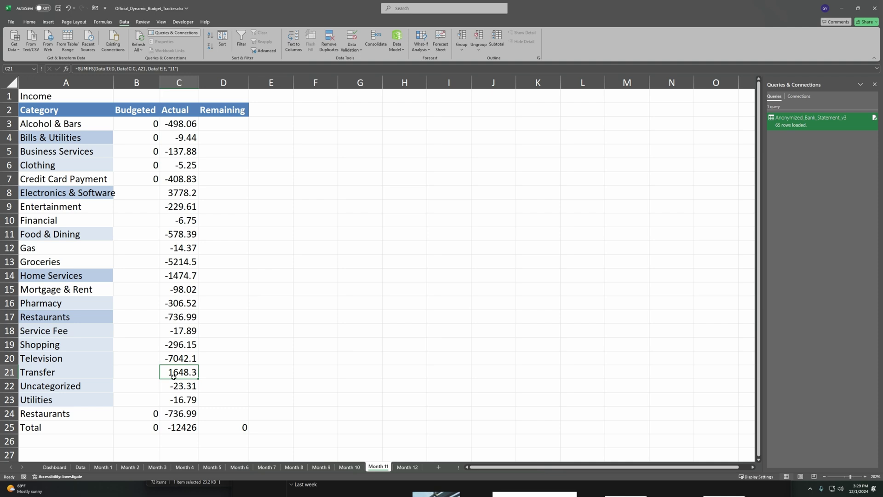
right_click(13, 374)
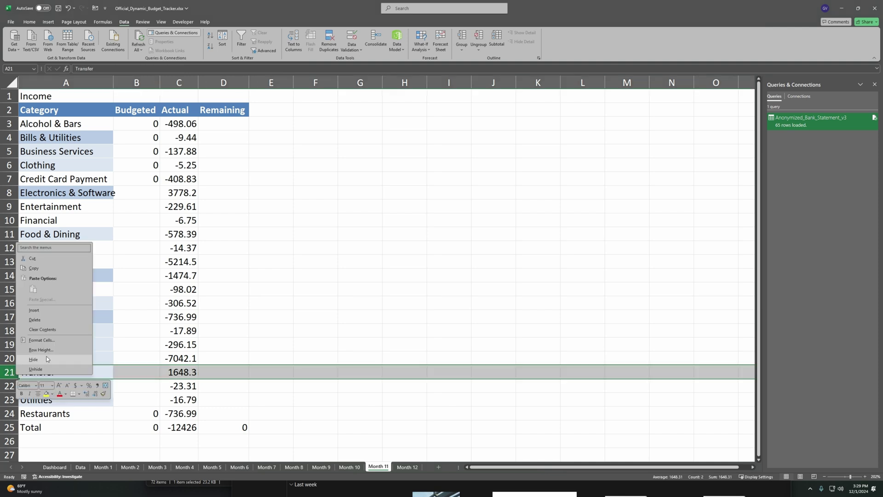
Delete the Transfer row and enter $25,000 as the Month 11 income.
left_click(36, 322)
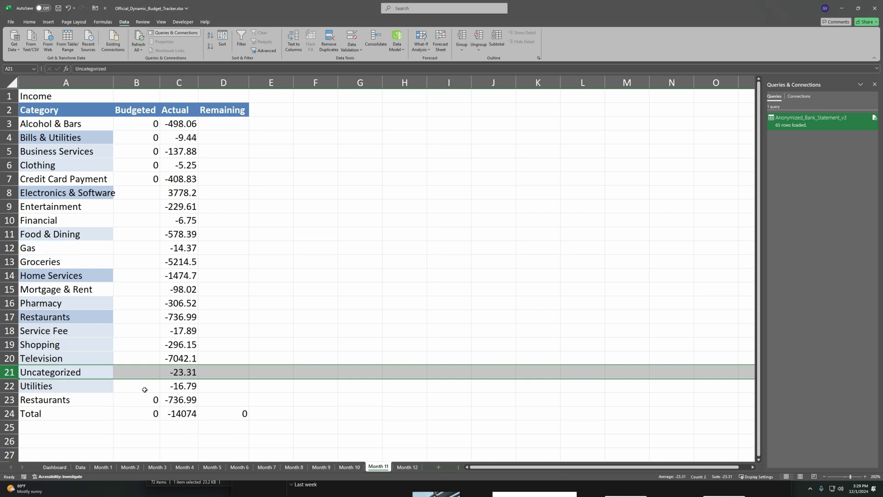
left_click(73, 430)
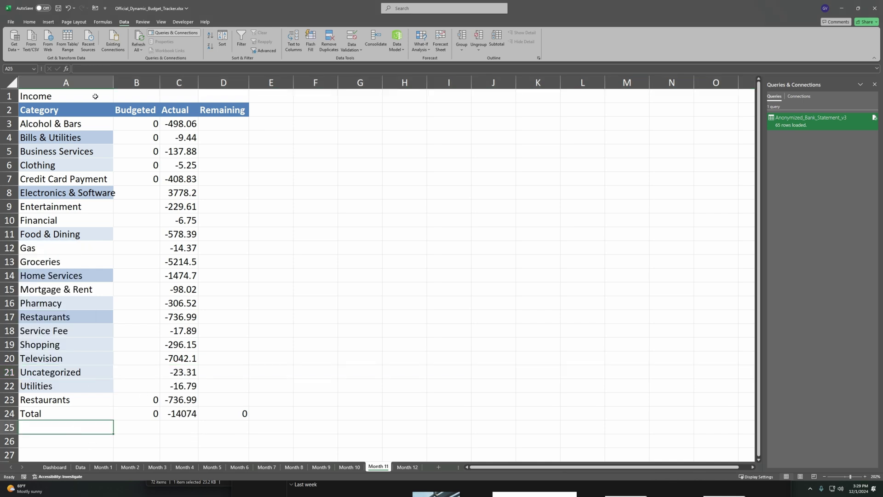
left_click(124, 97)
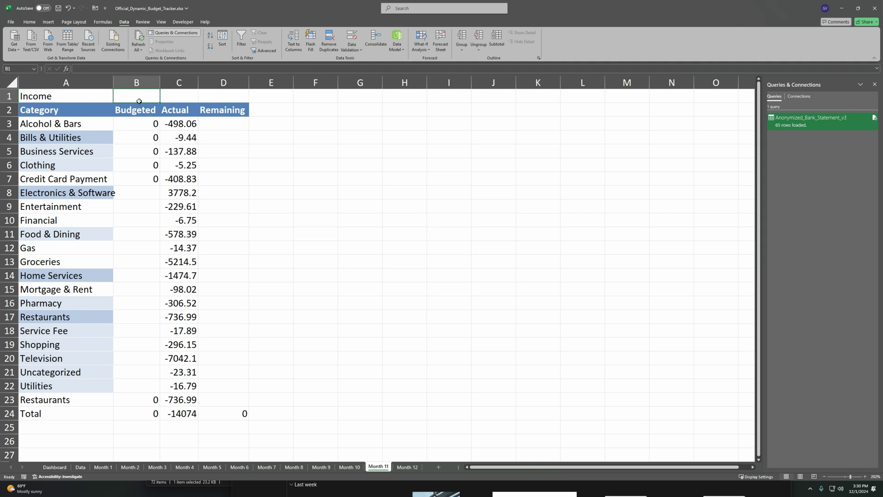
type("$")
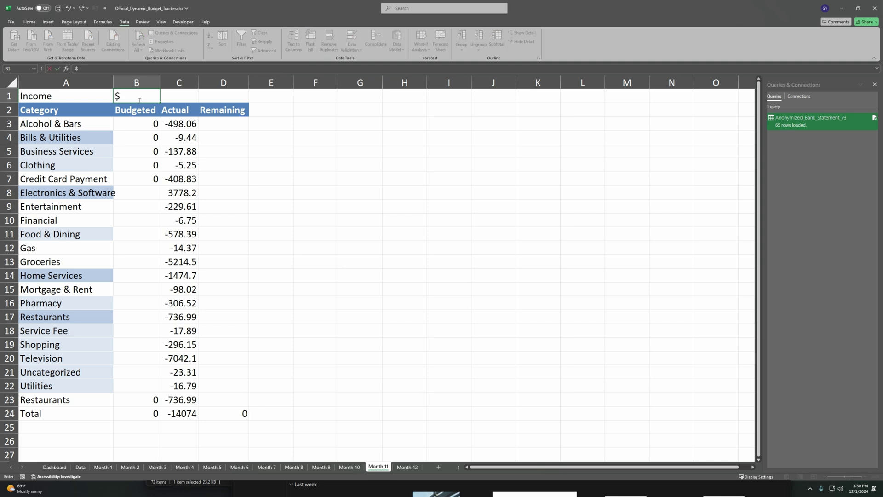
type("25,000")
left_click(278, 244)
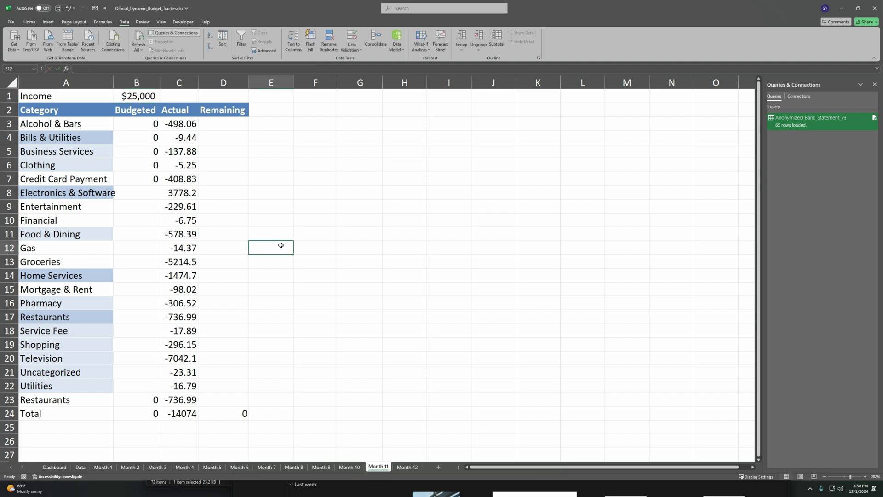
left_click(139, 125)
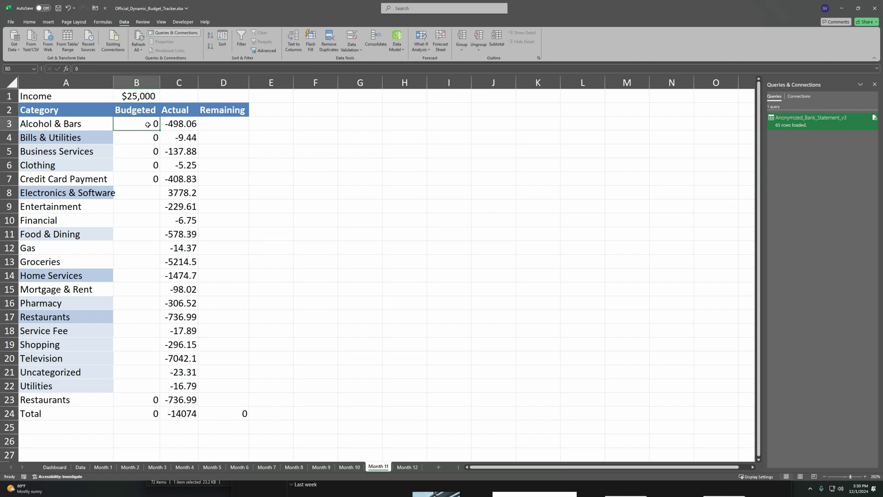
Enter Budgeted amounts -500, -100, -250 and -10 for Alcohol & Bars through Clothing.
type("0")
key("BackSpace")
type("-500")
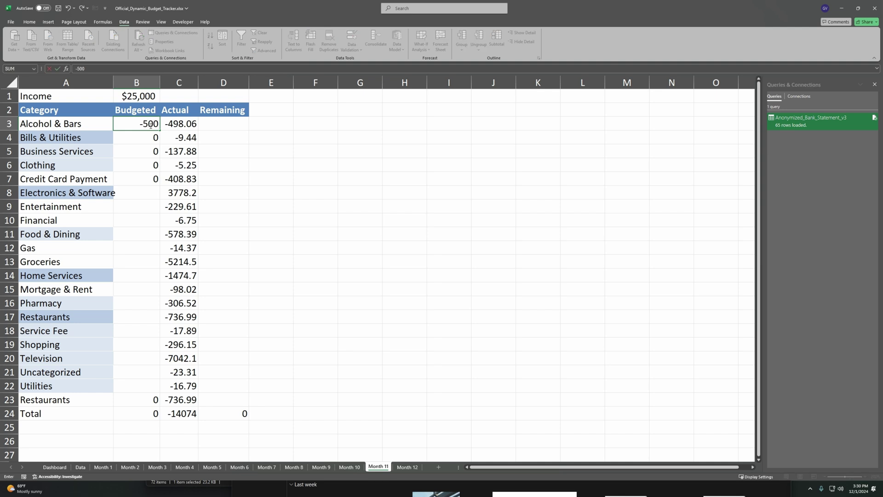
key("Return")
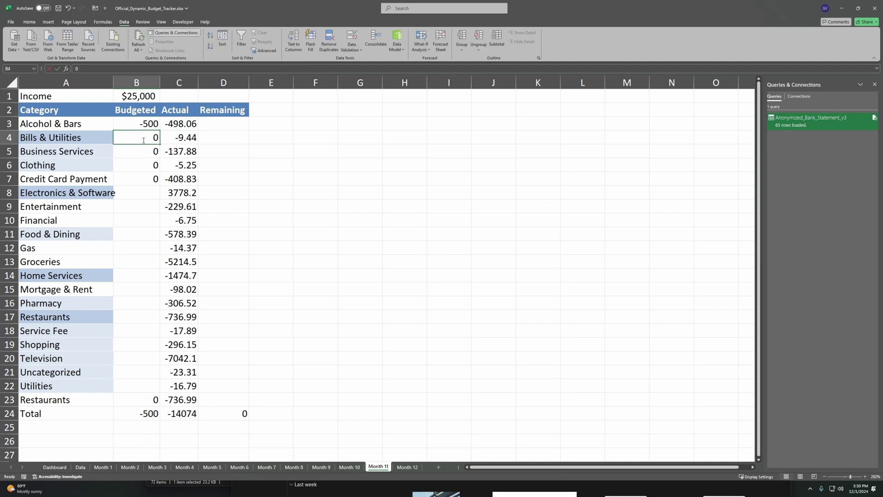
type("-100")
key("Return")
type("-250")
key("Return")
key("F2")
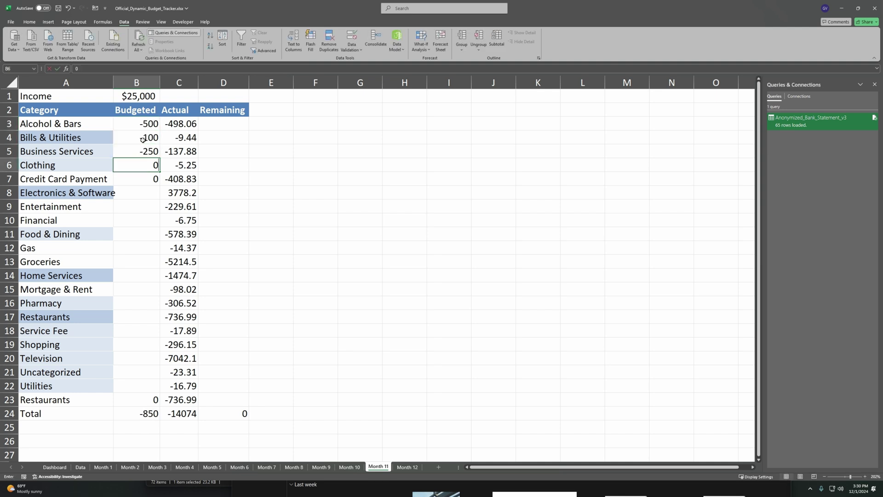
key("BackSpace")
type("-10")
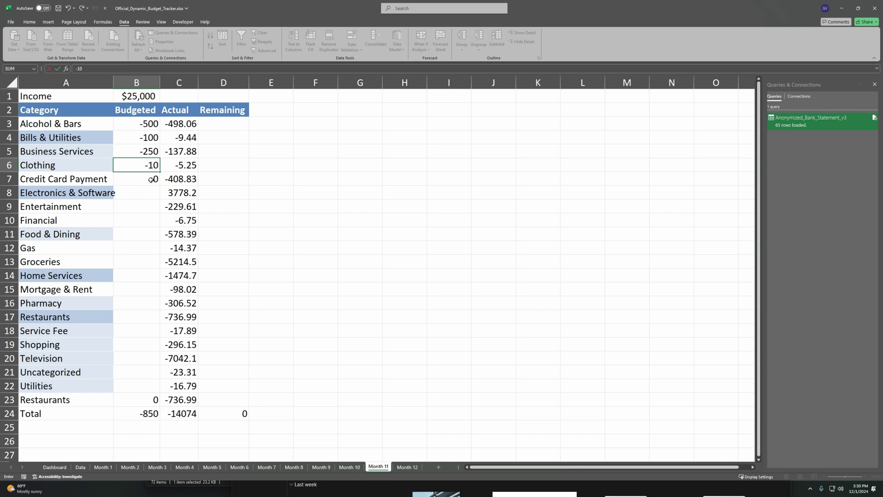
key("Return")
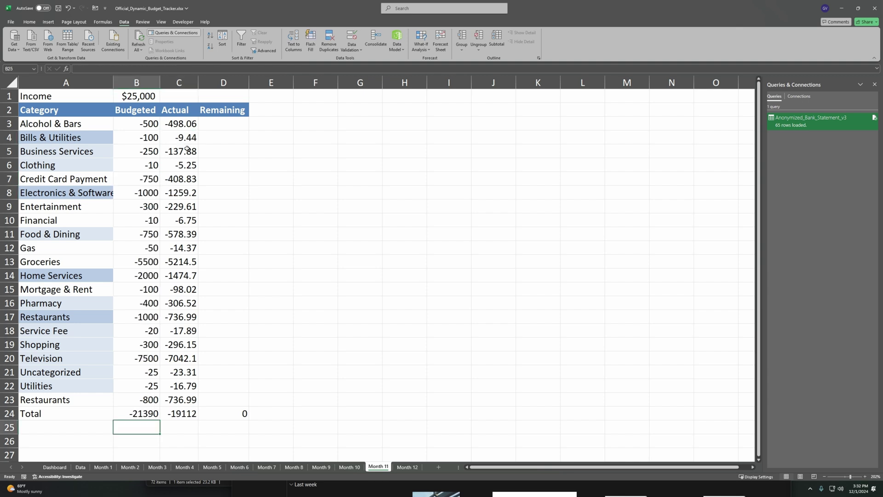
left_click(134, 125)
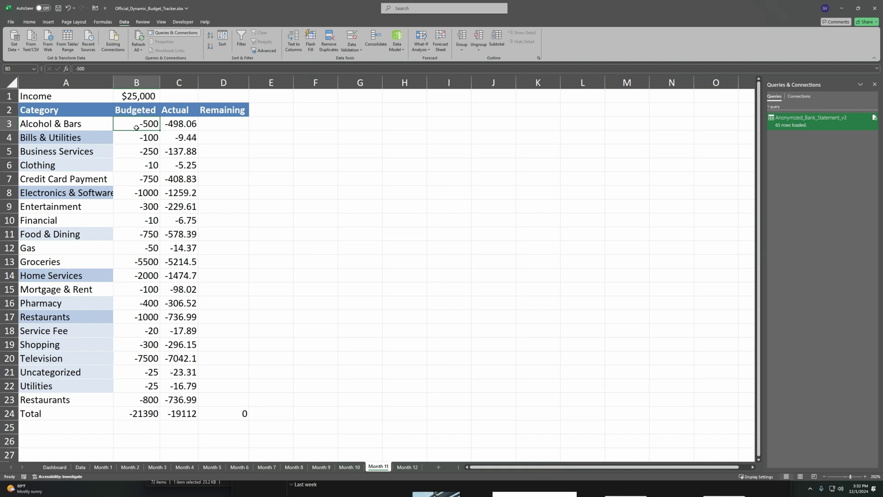
Apply Accounting format to Month 11's Budgeted and Actual columns.
key("ctrl+shift+Down")
left_click(29, 22)
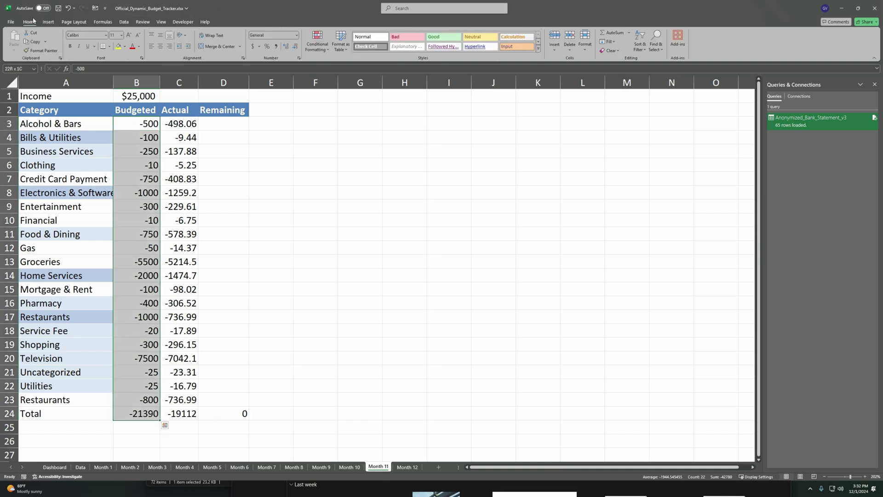
left_click(252, 46)
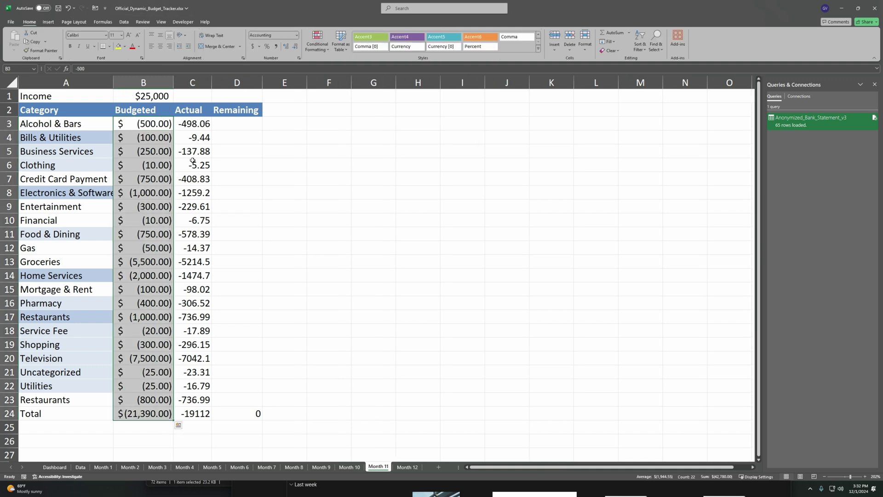
left_click(125, 126)
left_click(195, 128)
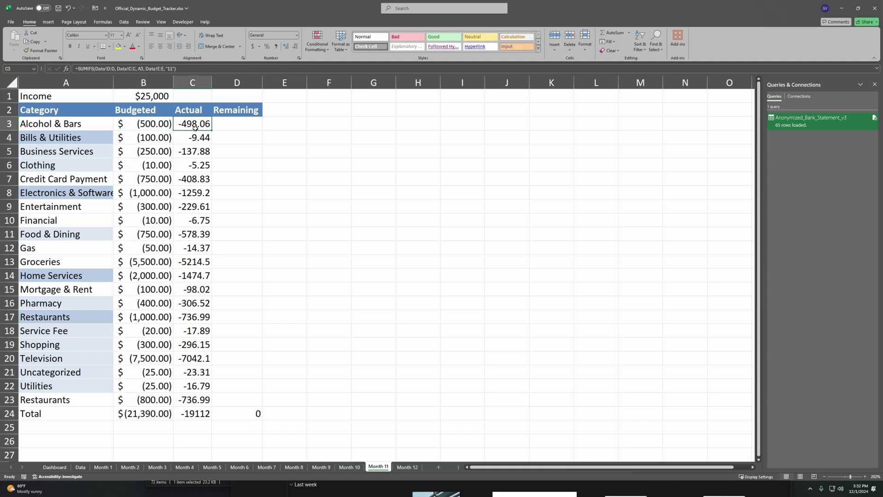
key("ctrl+shift+Down")
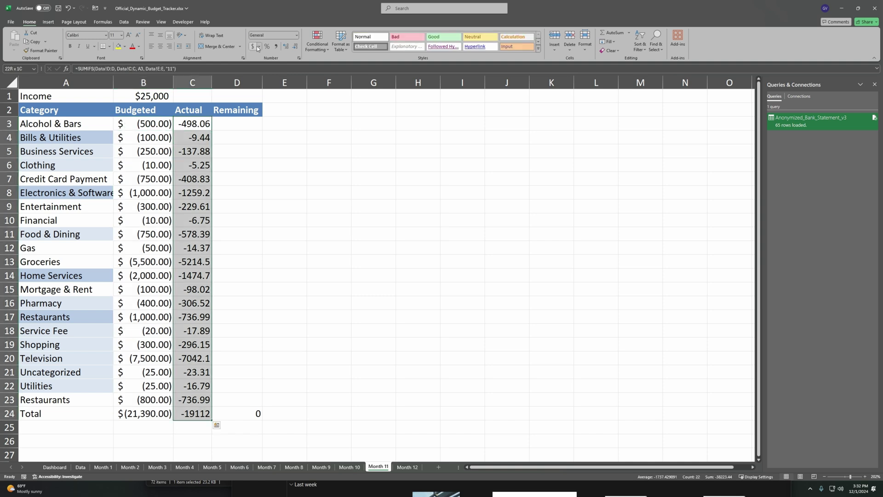
left_click(252, 46)
Apply Accounting format to the Data sheet's Amount column.
left_click(80, 467)
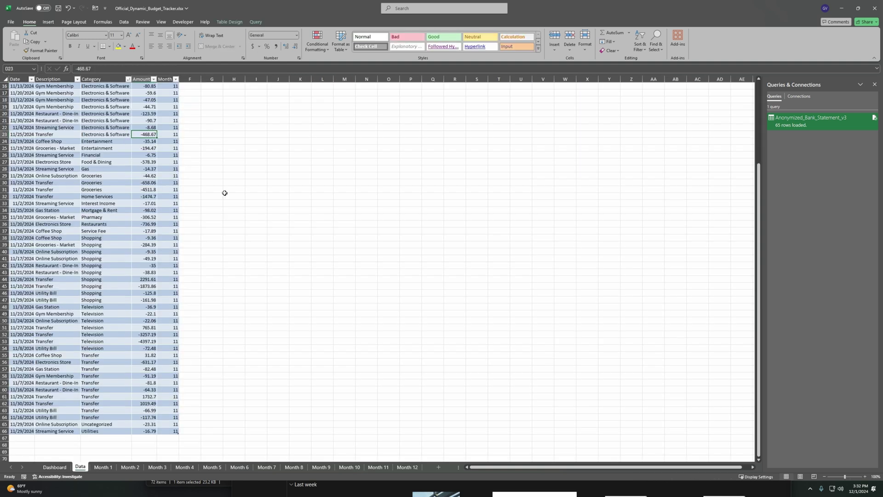
scroll(137, 111, "up", 1)
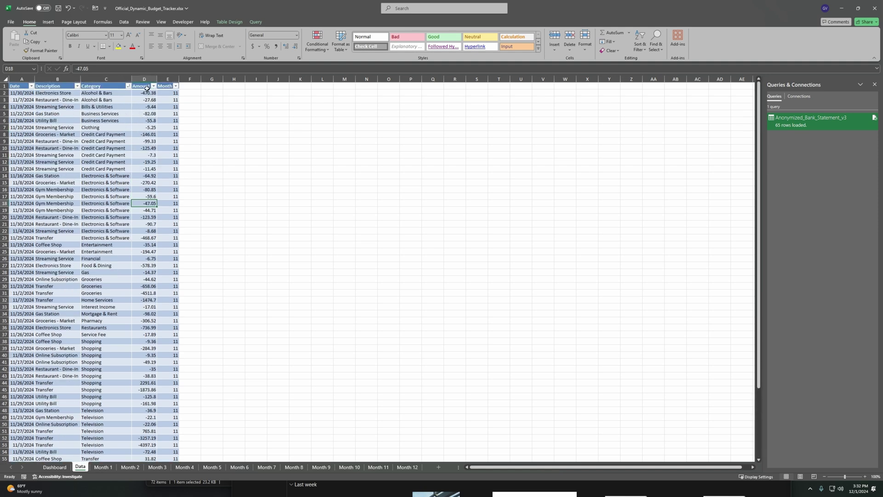
left_click(147, 94)
key("ctrl+shift+Down")
left_click(253, 46)
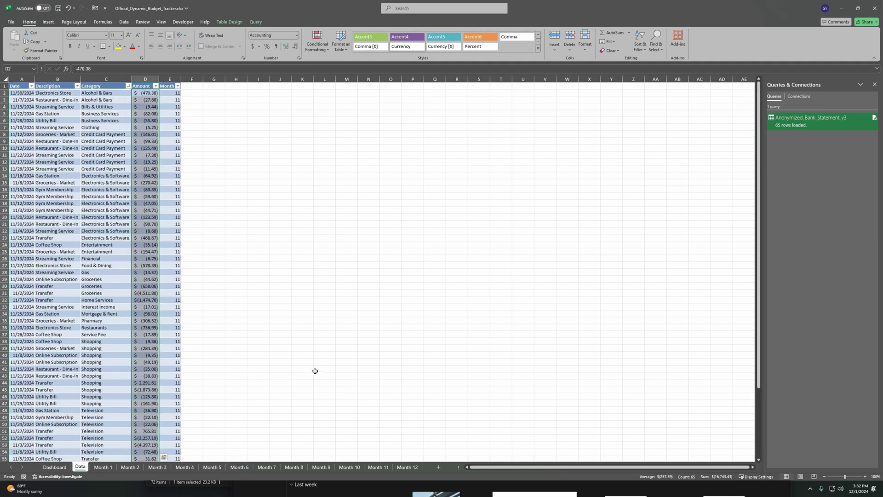
left_click(377, 467)
Review the Month 11 Budgeted and Actual total formulas.
left_click(263, 261)
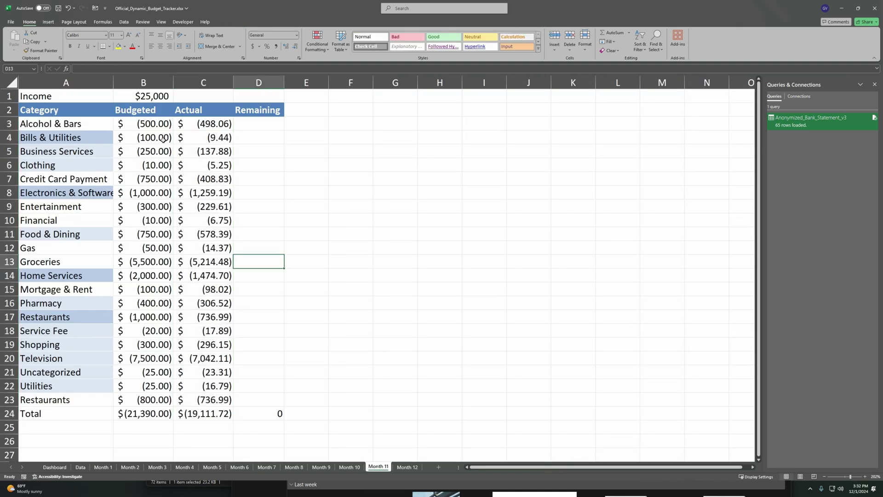
left_click(153, 123)
left_click(142, 413)
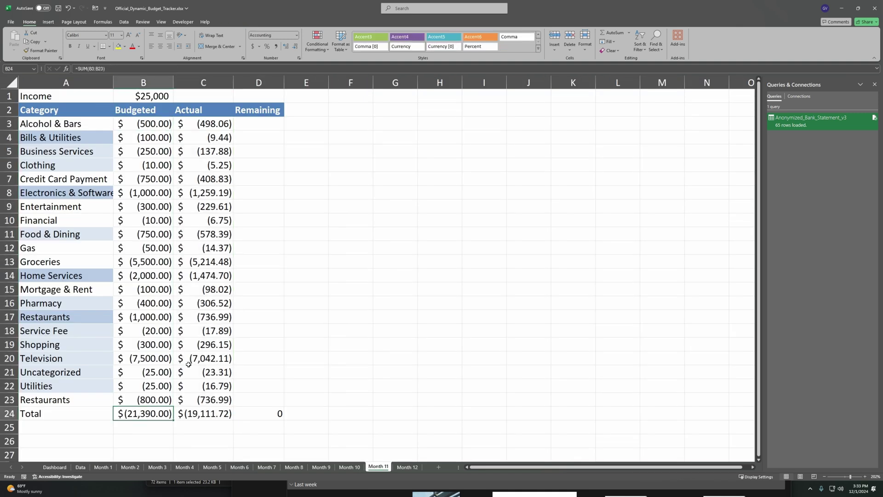
left_click(198, 414)
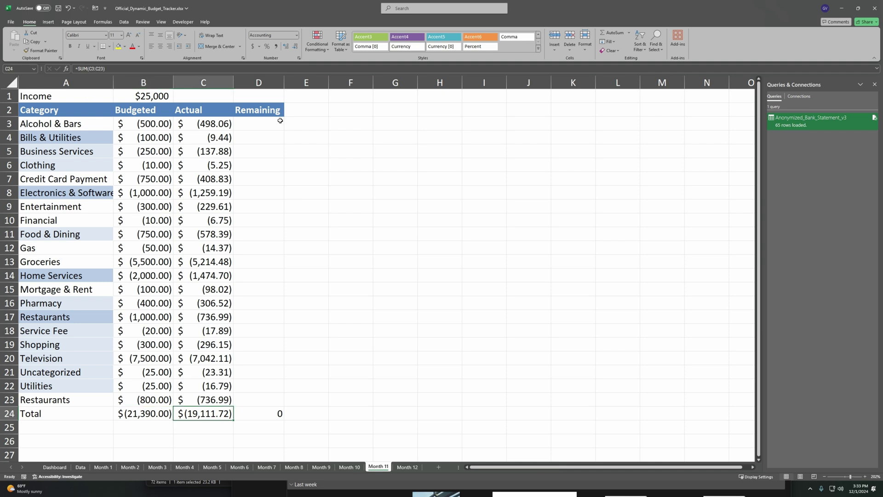
left_click(263, 123)
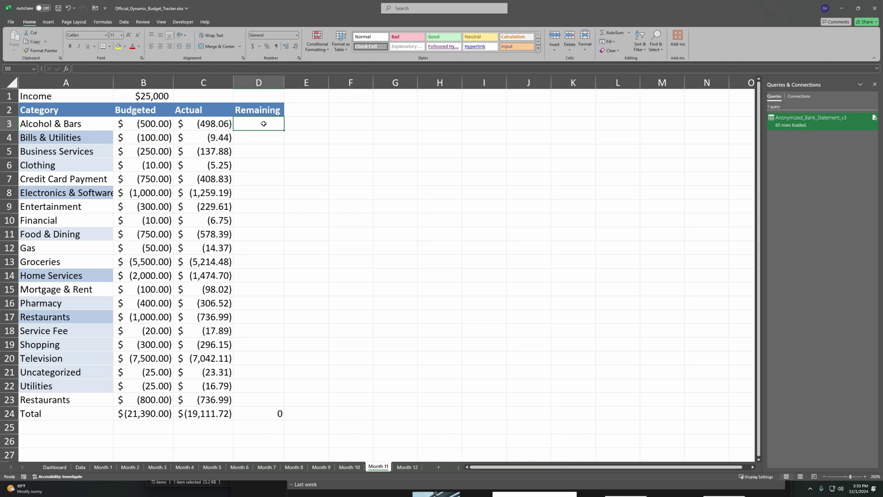
Enter =ABS(B3-C3) in D3 as the Alcohol & Bars Remaining amount.
type("=")
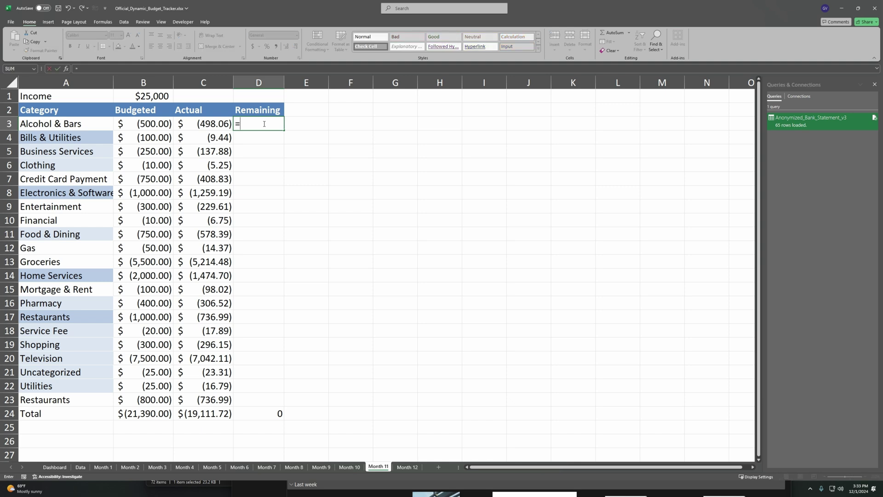
type("ABS")
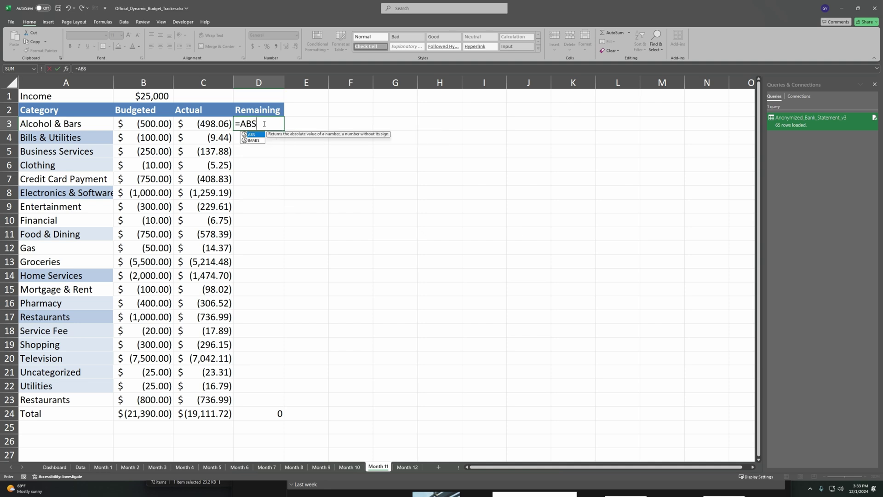
type("(B")
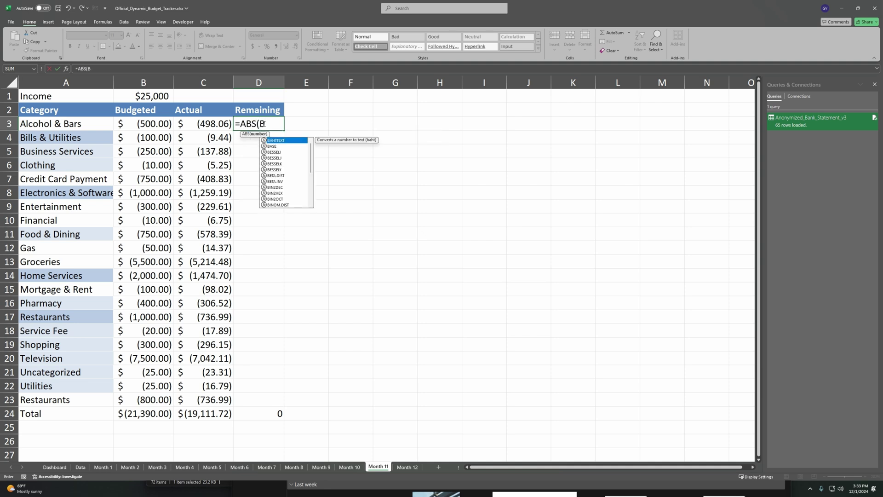
type("3-C")
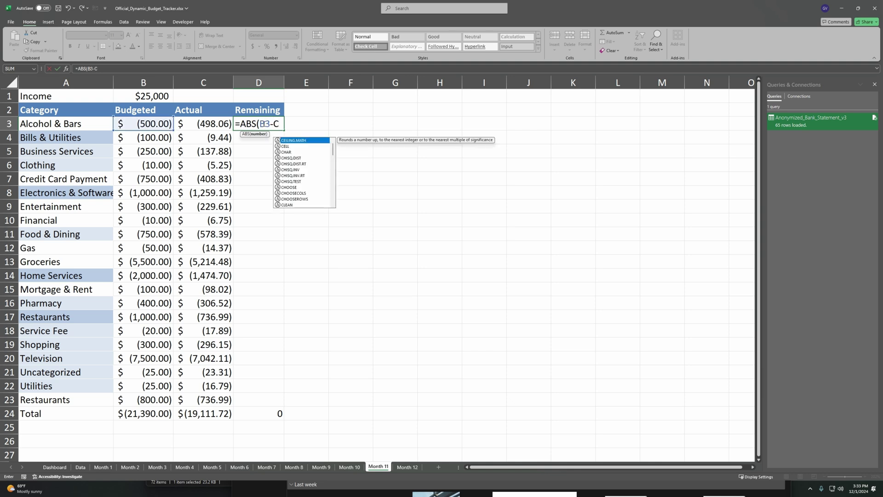
type("3)")
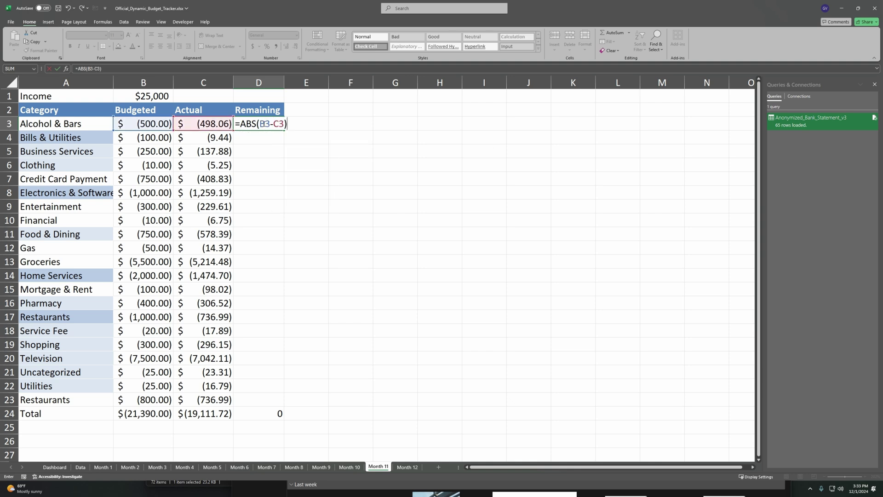
key("Return")
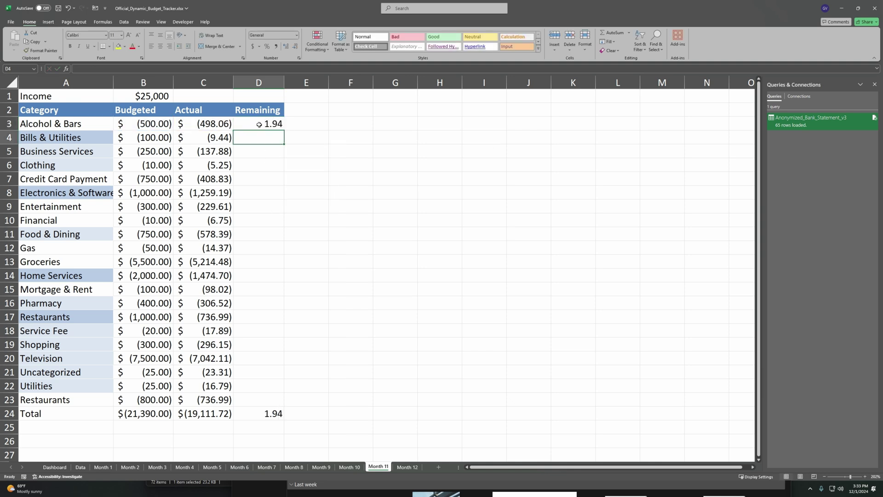
left_click(260, 123)
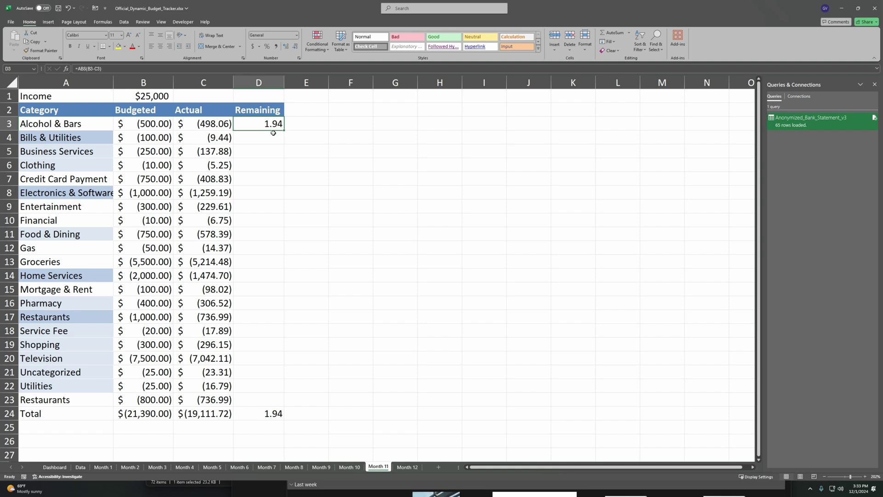
left_click(203, 123)
key("Down")
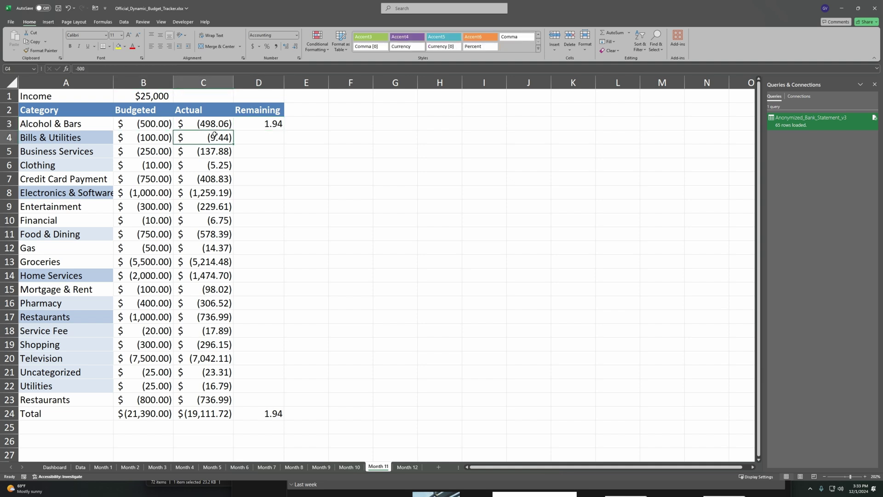
left_click(156, 123)
Fill the Remaining formula down to D23 and format D3:D24 as Accounting.
left_click(270, 128)
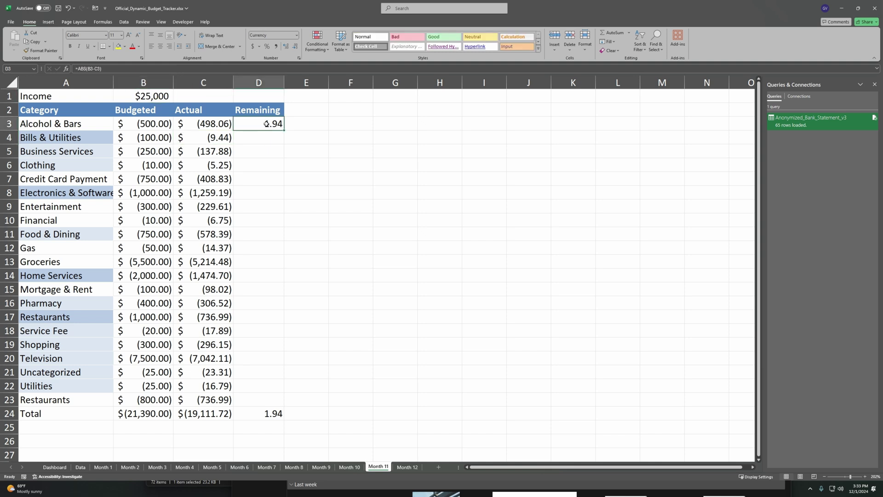
left_click_drag(286, 131, 276, 403)
left_click(272, 416)
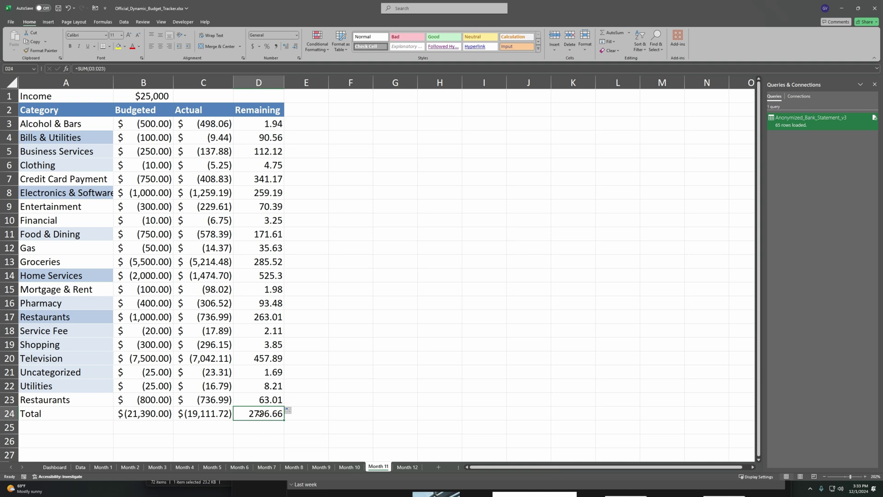
left_click(270, 124)
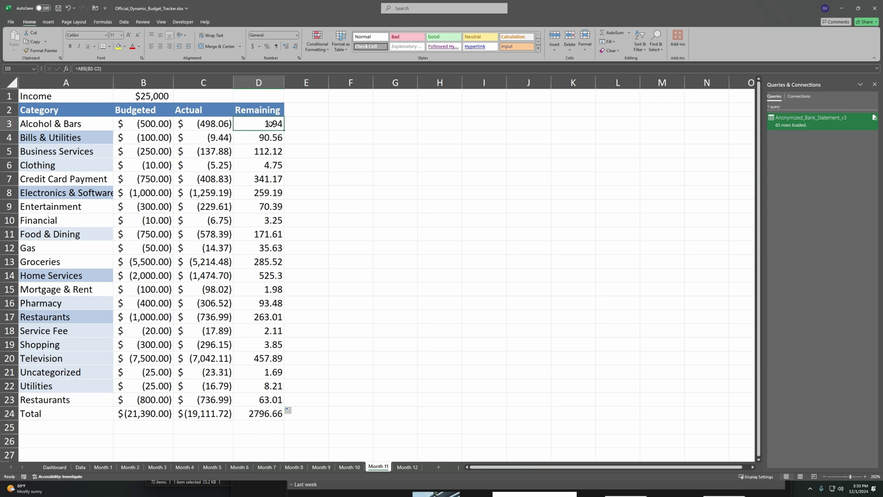
key("ctrl+shift+Down")
left_click(252, 46)
left_click(395, 164)
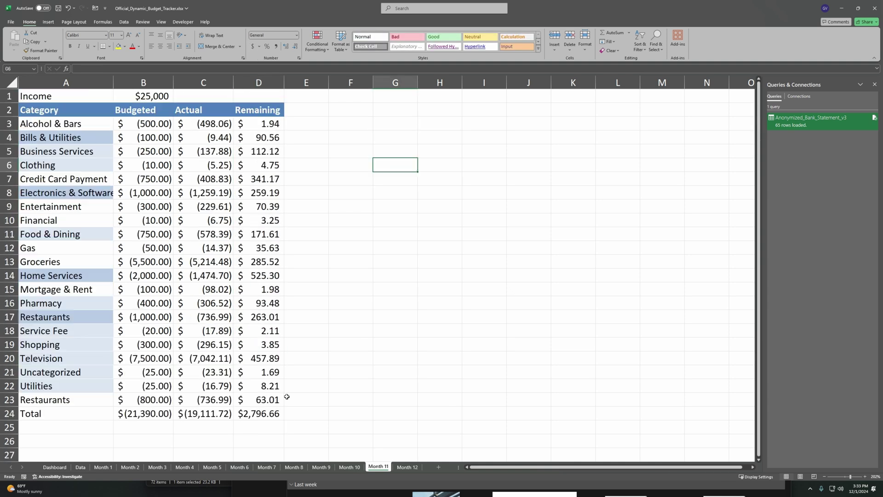
scroll(286, 397, "down", 1)
scroll(286, 396, "up", 1)
left_click(262, 414)
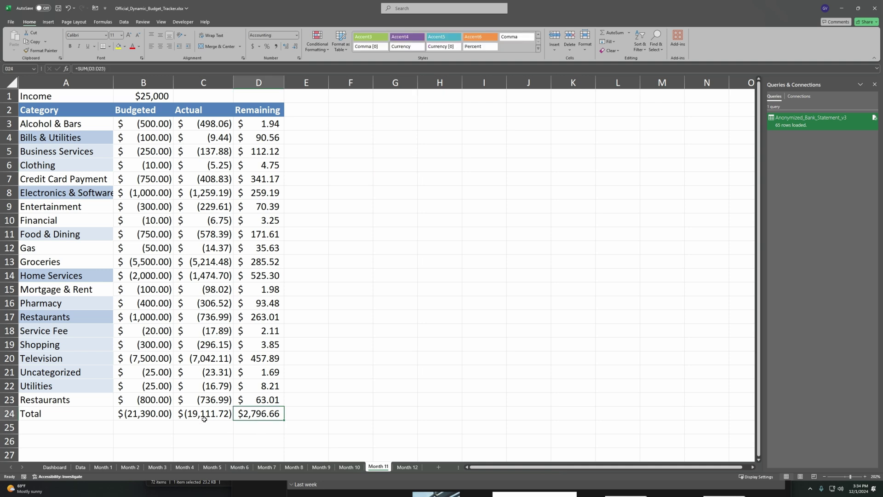
Compare the Dashboard's Total Income formula with Month 11's row 24 totals.
left_click(148, 418)
left_click(211, 414)
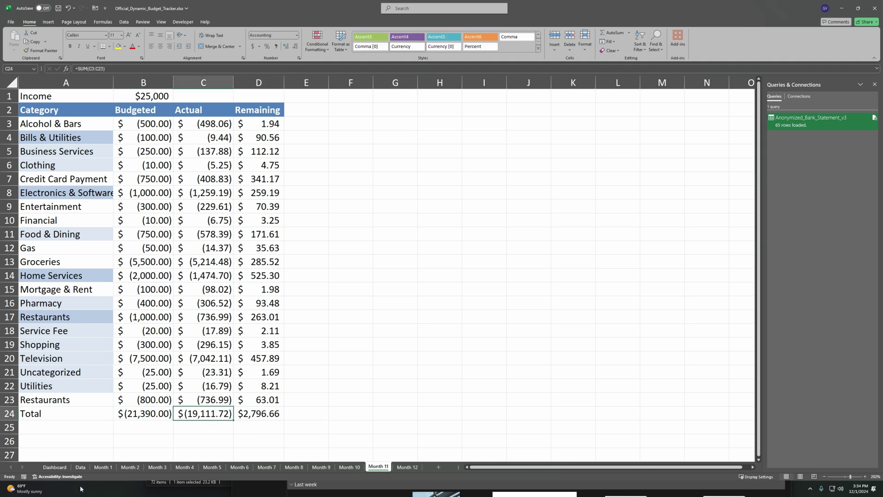
left_click(55, 467)
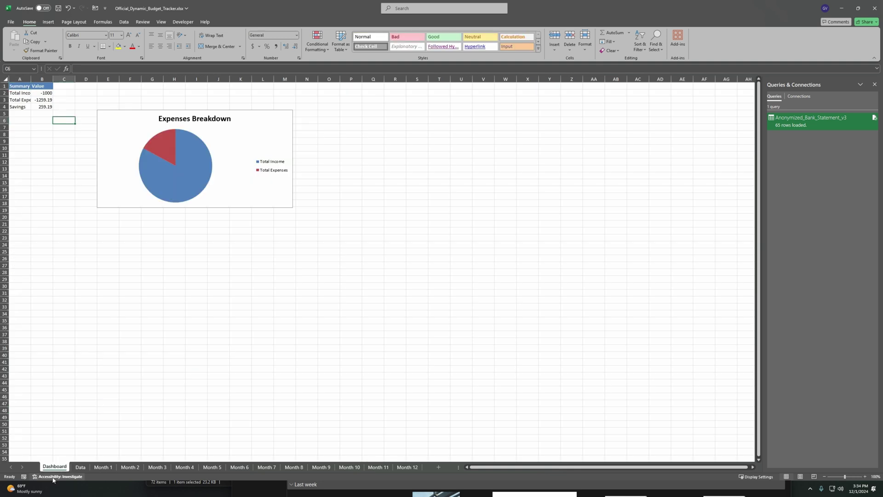
scroll(546, 406, "up", 8)
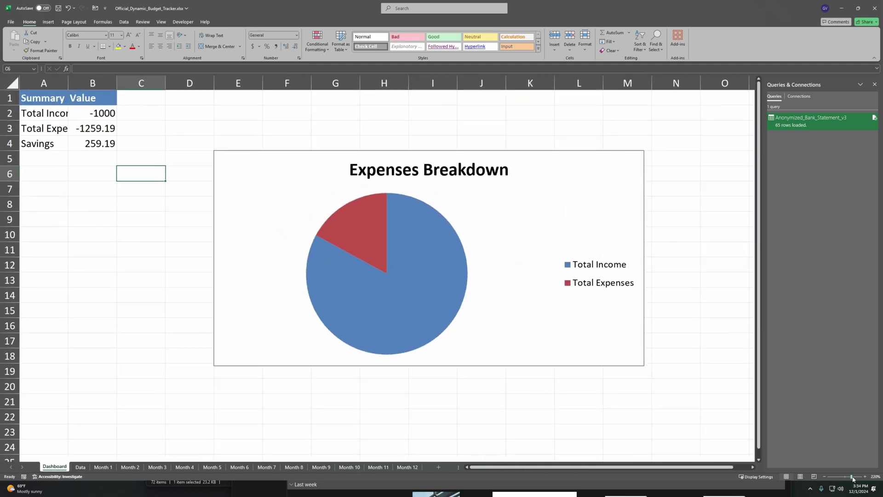
left_click(92, 115)
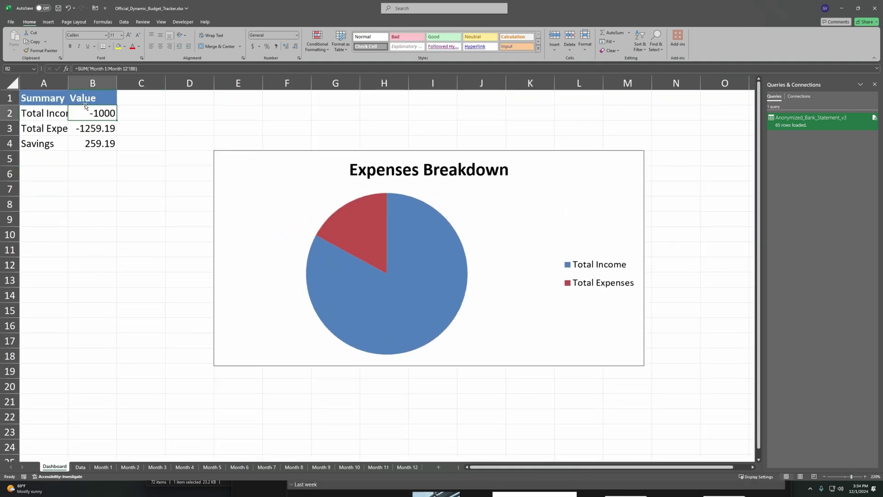
left_click(133, 69)
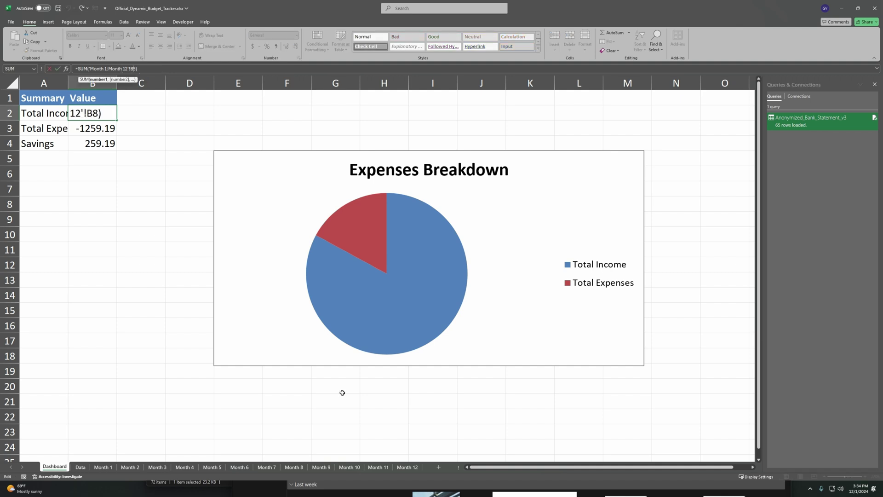
left_click(378, 467)
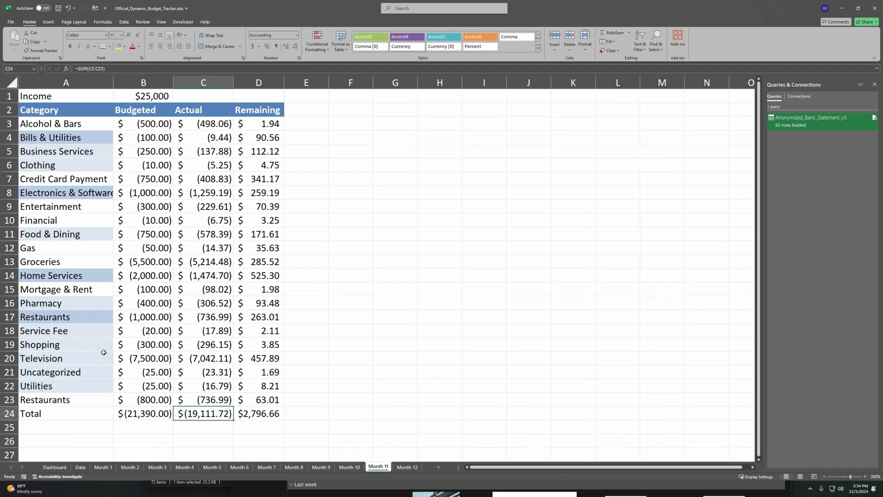
left_click(222, 194)
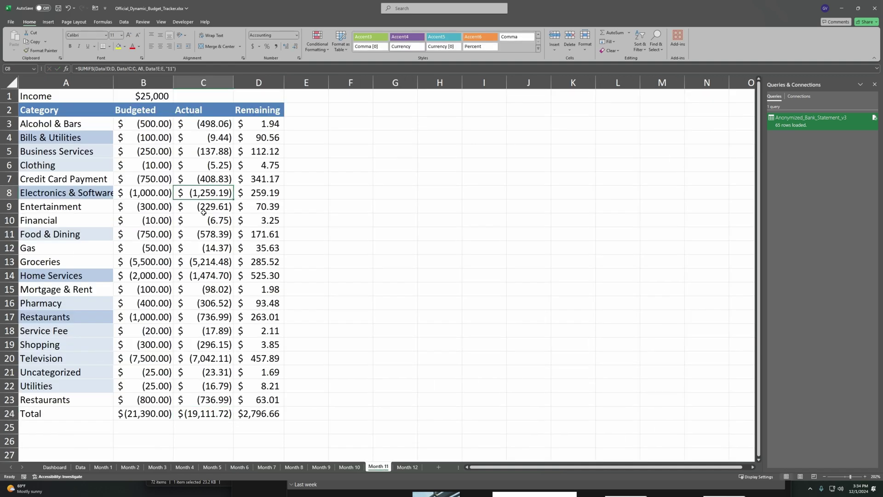
left_click(205, 416)
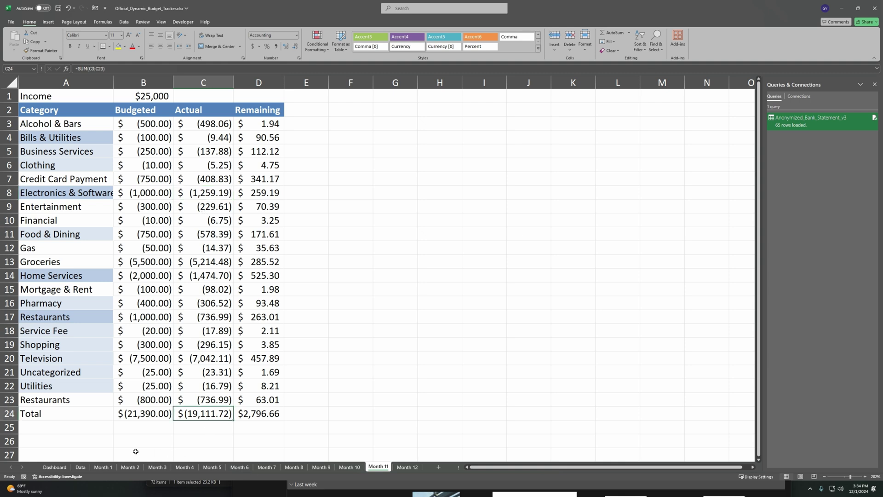
left_click(54, 467)
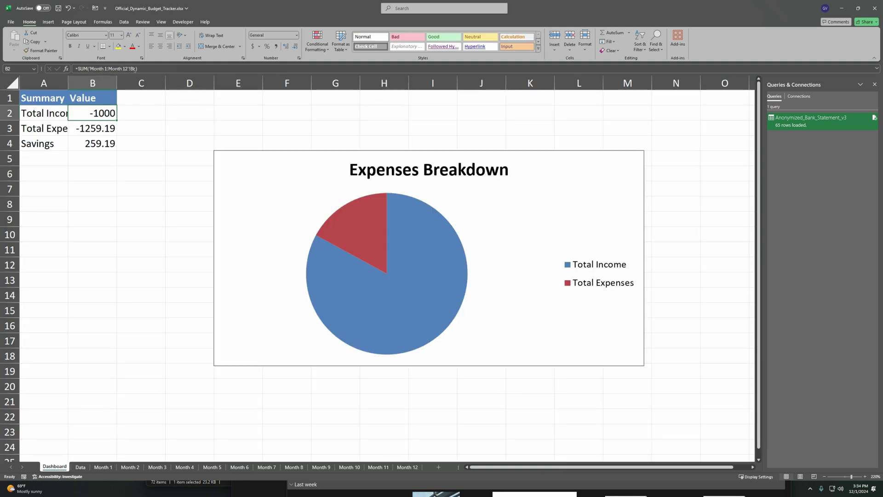
Change Total Income to =SUM('Month 1:Month 12'!B24).
left_click(140, 70)
key("BackSpace")
key("BackSpace")
type("24)")
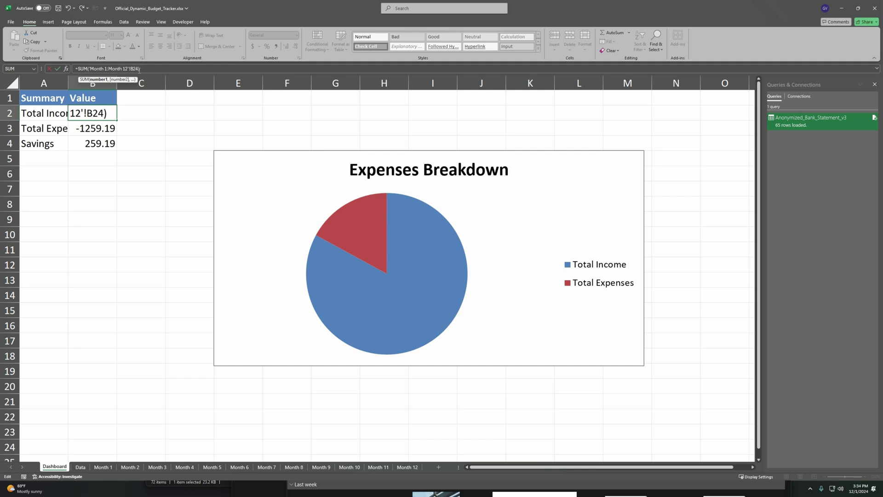
key("Return")
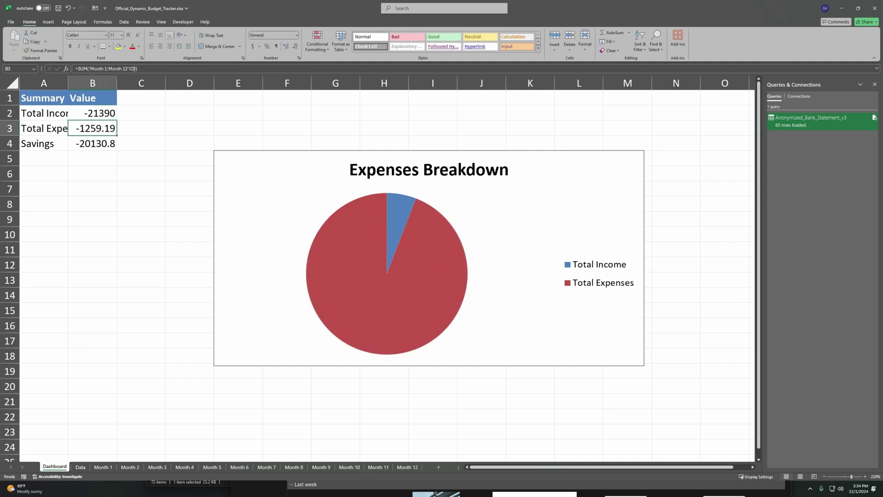
Point Total Expenses at the C24 monthly totals and copy its formula.
left_click(141, 69)
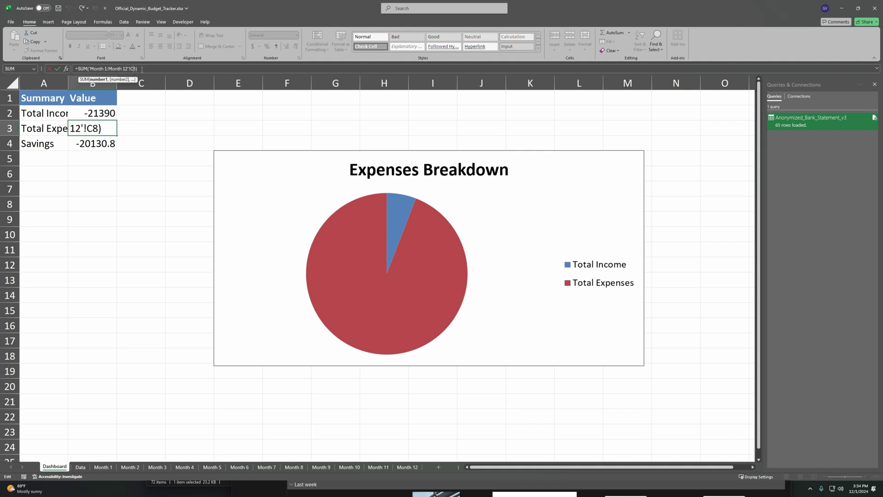
left_click(93, 142)
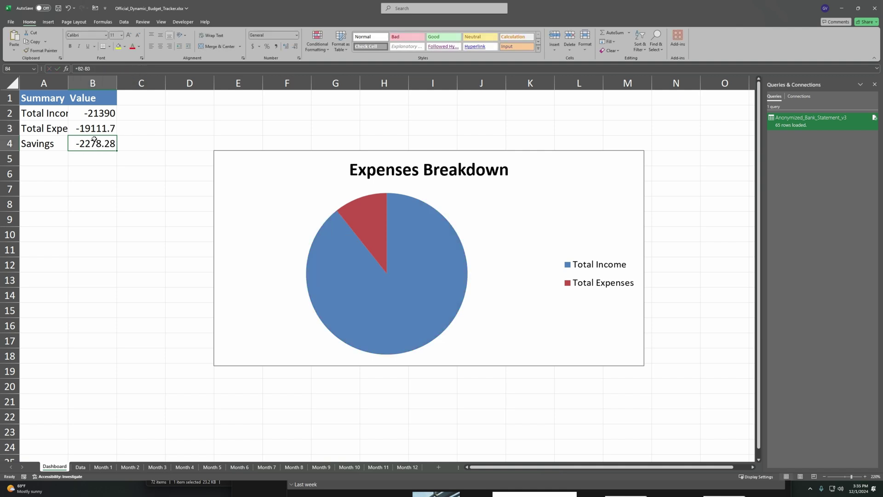
left_click(93, 129)
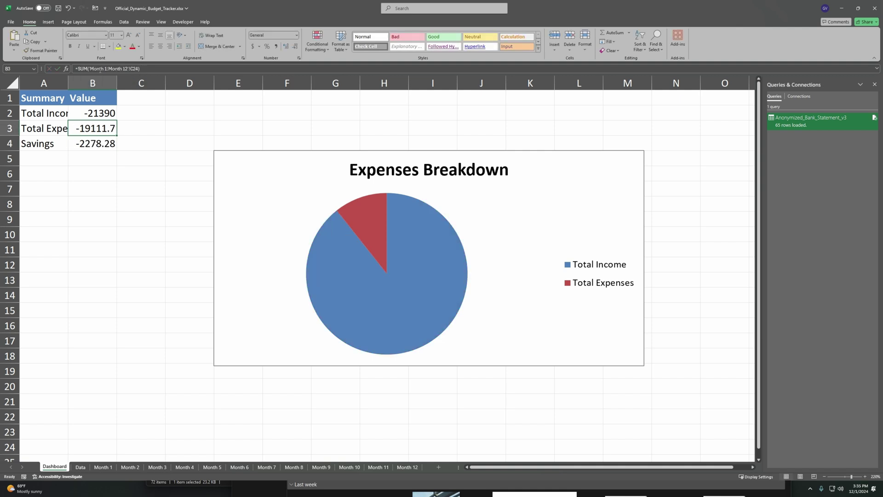
left_click(148, 69)
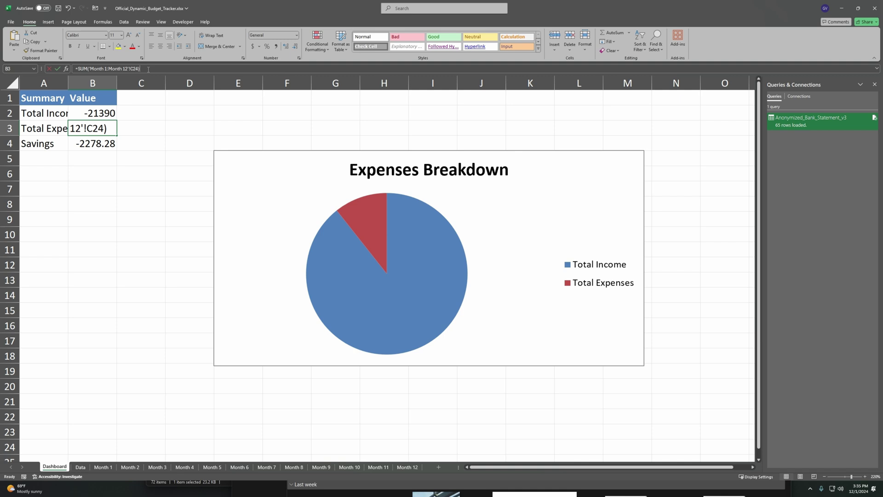
left_click(49, 69)
key("Down")
Paste the sum formula into Savings and switch its reference to column D24.
left_click(72, 72)
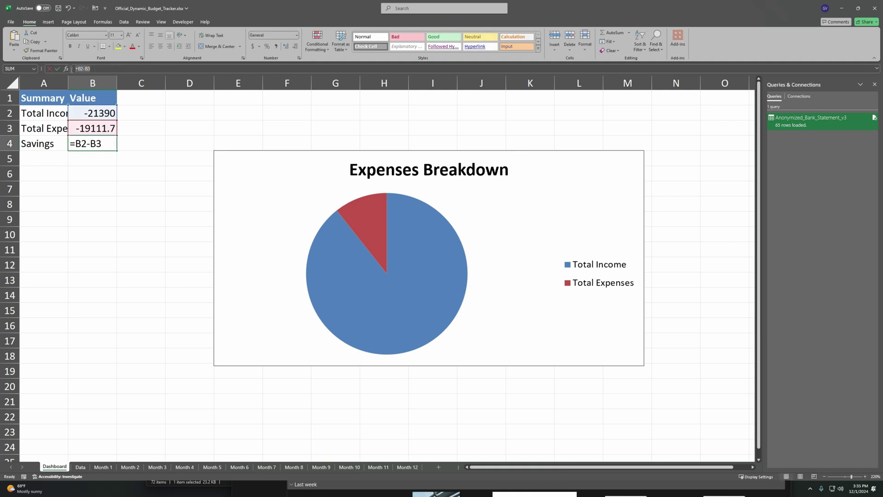
type("=SUM('Month 1:Month 12'!C24)")
key("Return")
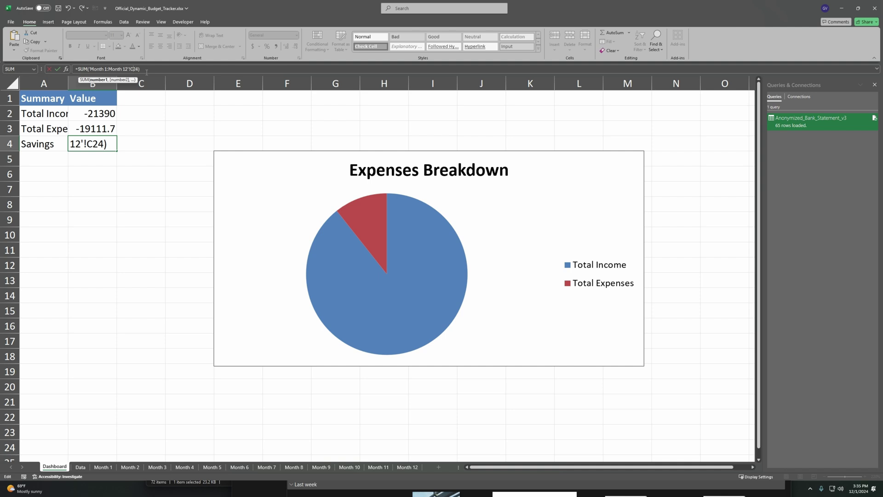
key("BackSpace")
type("d")
key("Return")
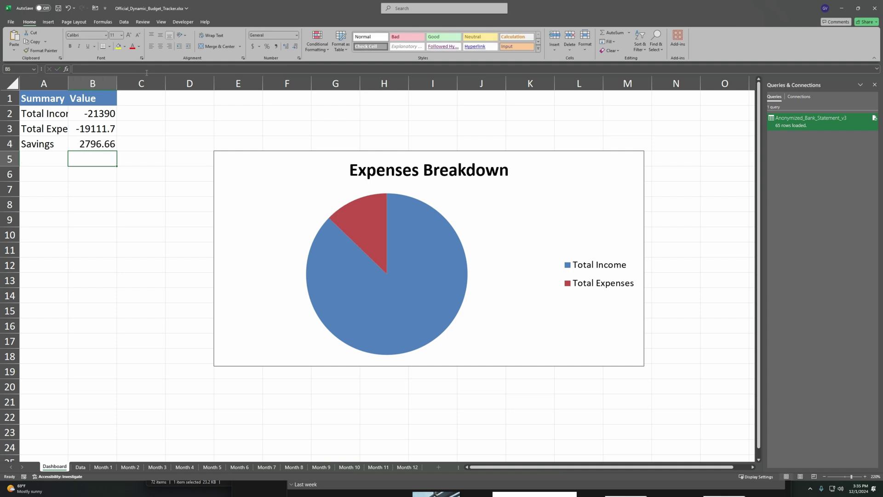
left_click(89, 146)
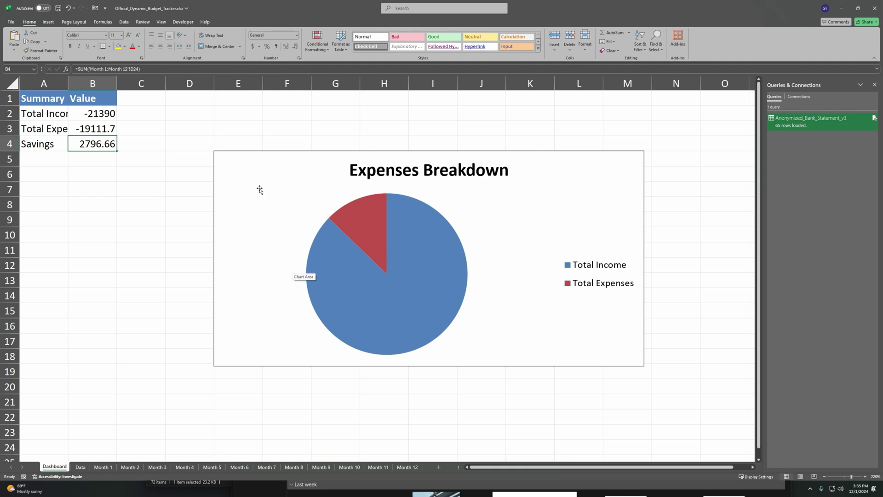
Replace the old Expenses Breakdown chart with a 2-D pie of the summary values.
left_click(284, 209)
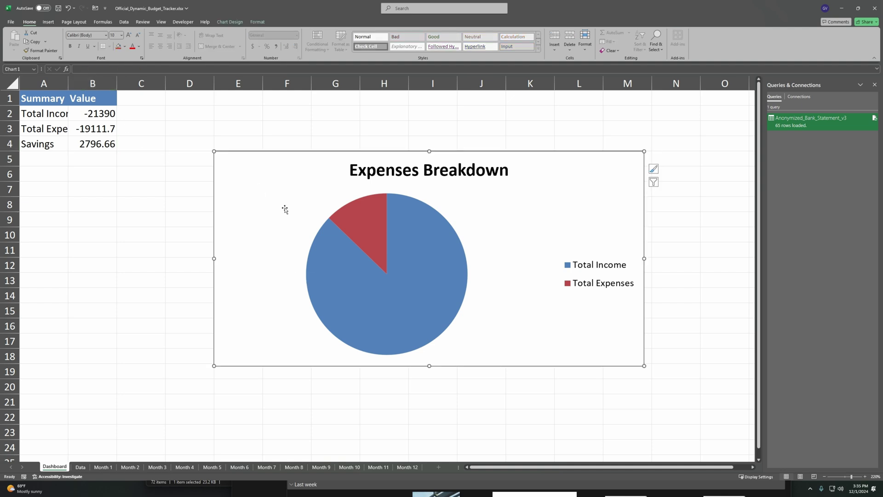
key("Delete")
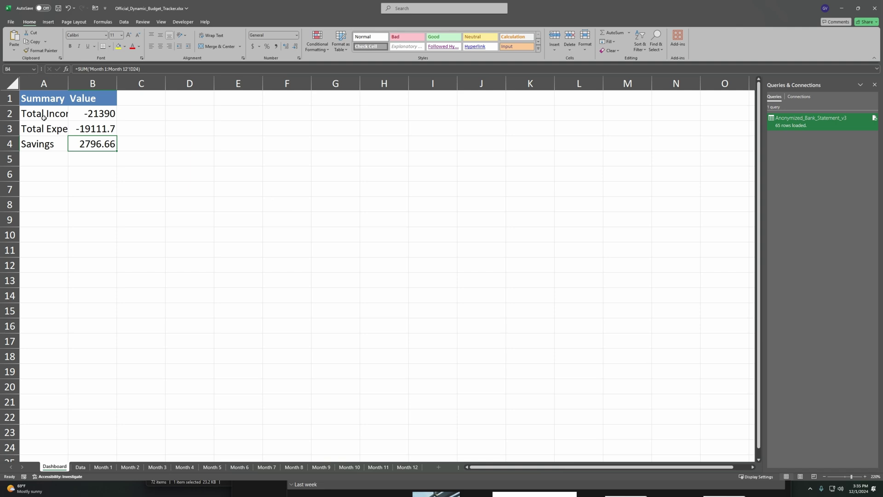
left_click_drag(41, 114, 76, 141)
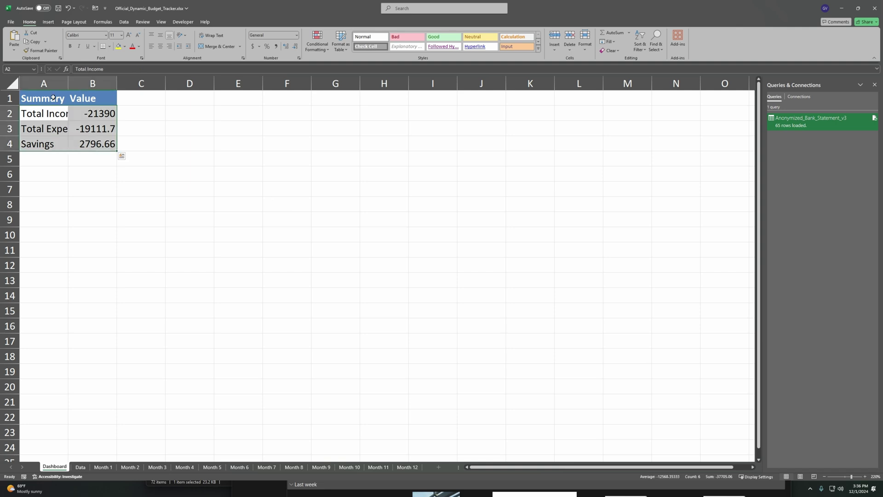
left_click(49, 21)
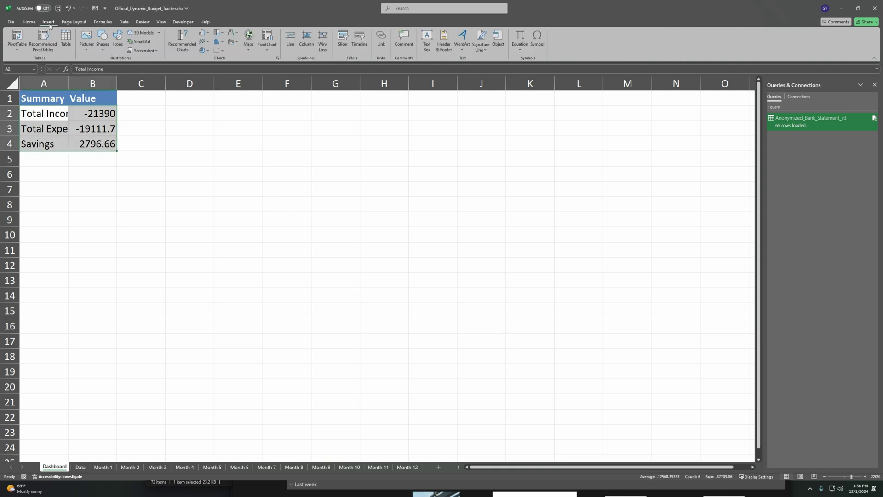
left_click(203, 50)
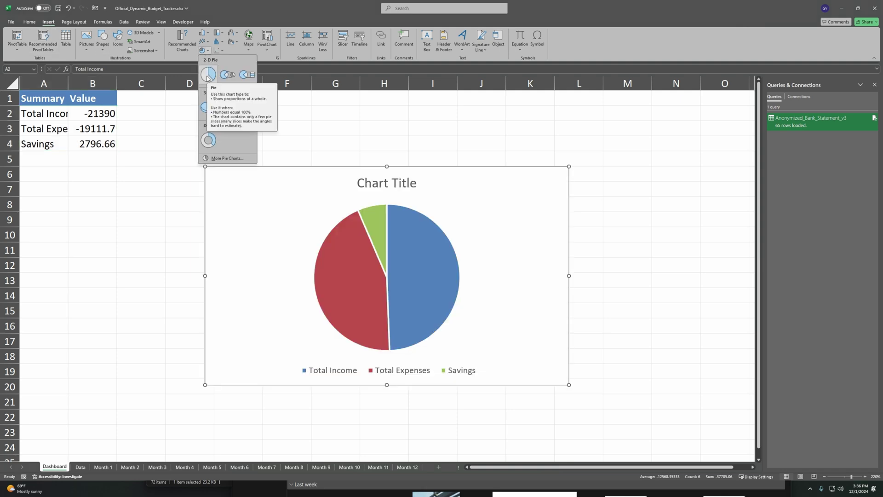
left_click(207, 76)
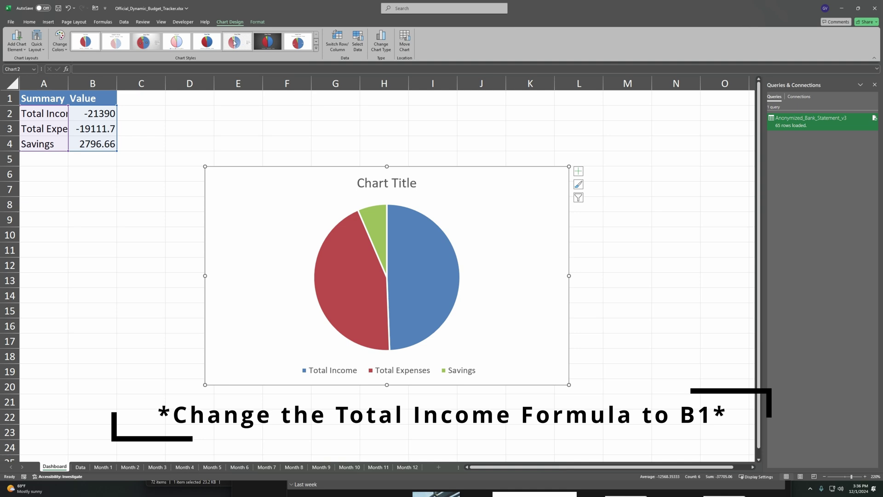
Apply the blue chart style with percentage data labels.
left_click(316, 42)
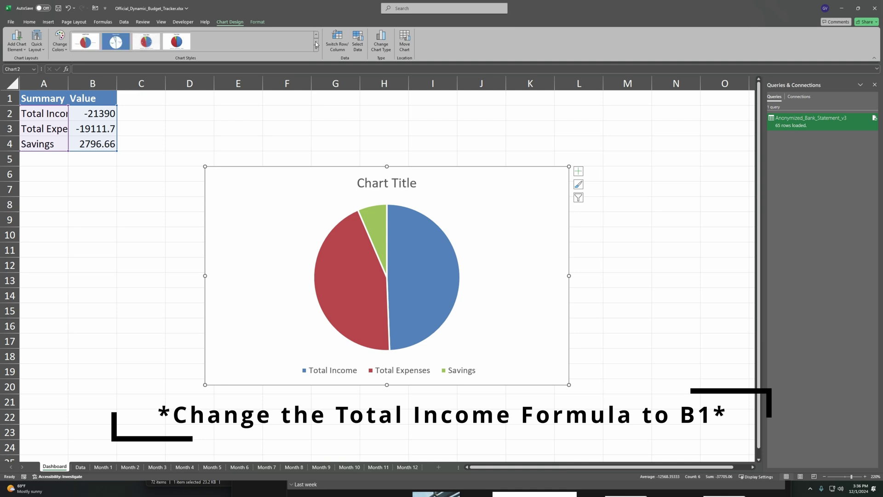
left_click(116, 44)
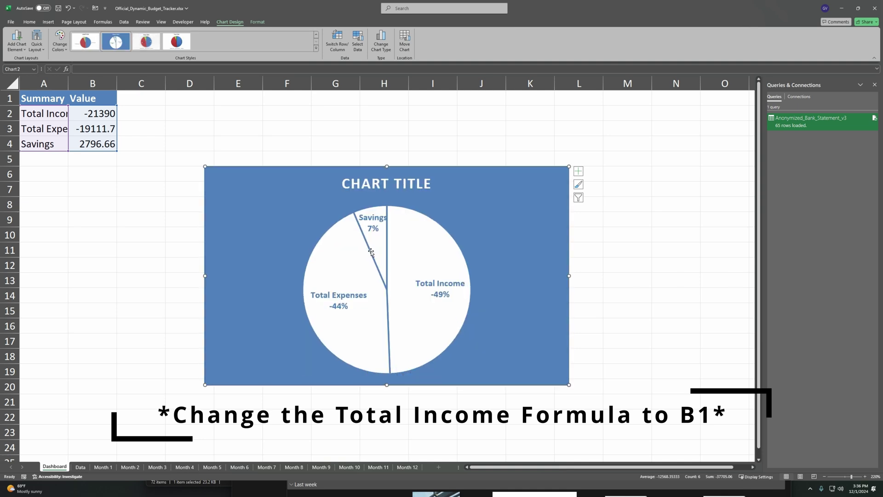
left_click(145, 219)
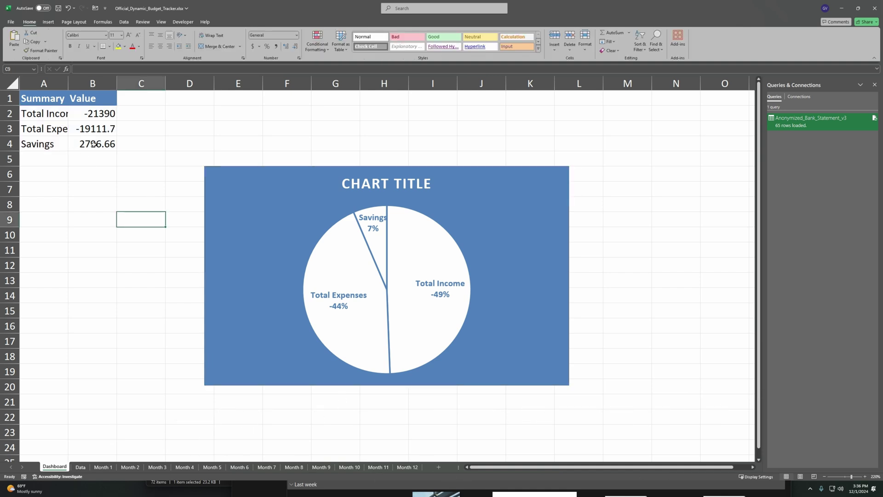
Copy Month 11's A1:D24 budget table and paste it at A1 on Month 12.
left_click(379, 466)
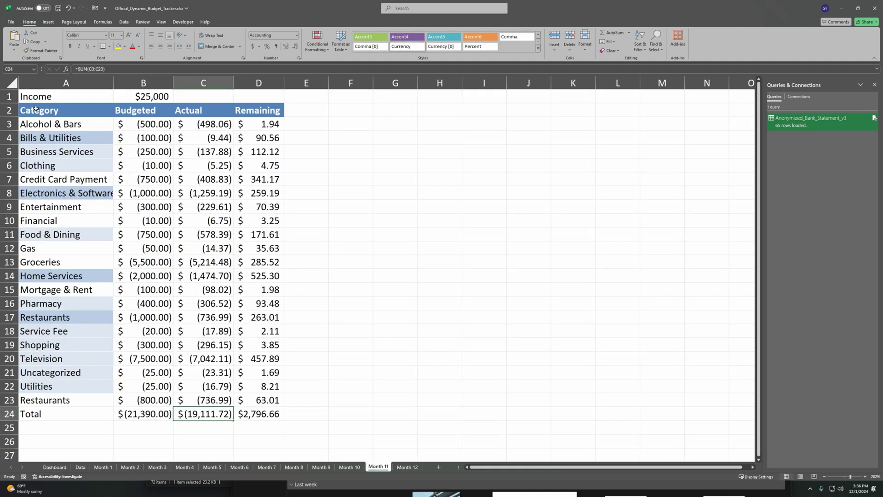
left_click_drag(37, 96, 272, 417)
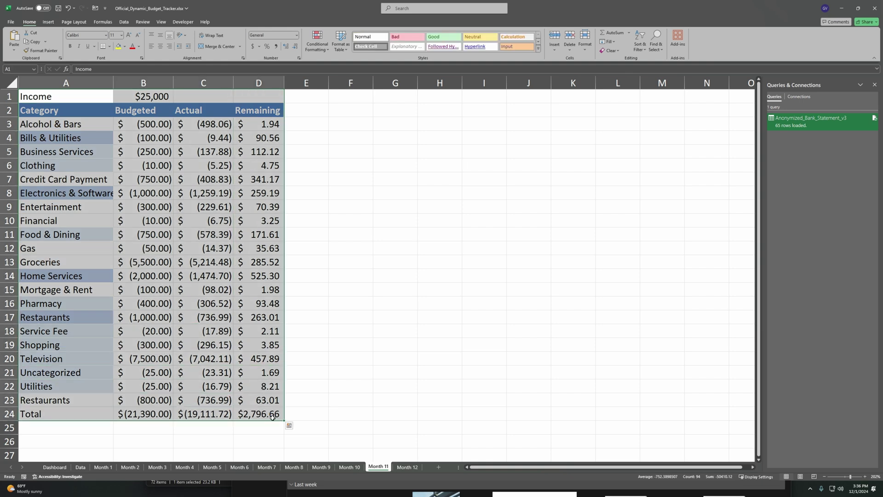
key("ctrl+c")
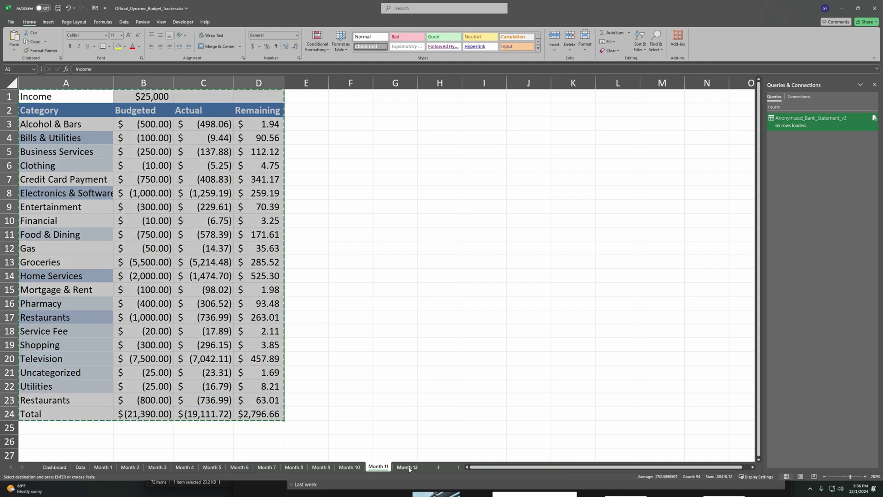
left_click(408, 467)
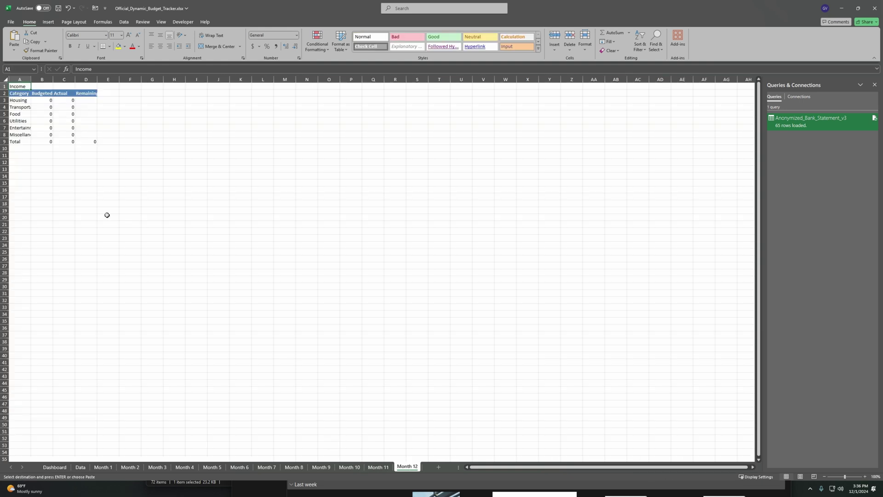
left_click(851, 477)
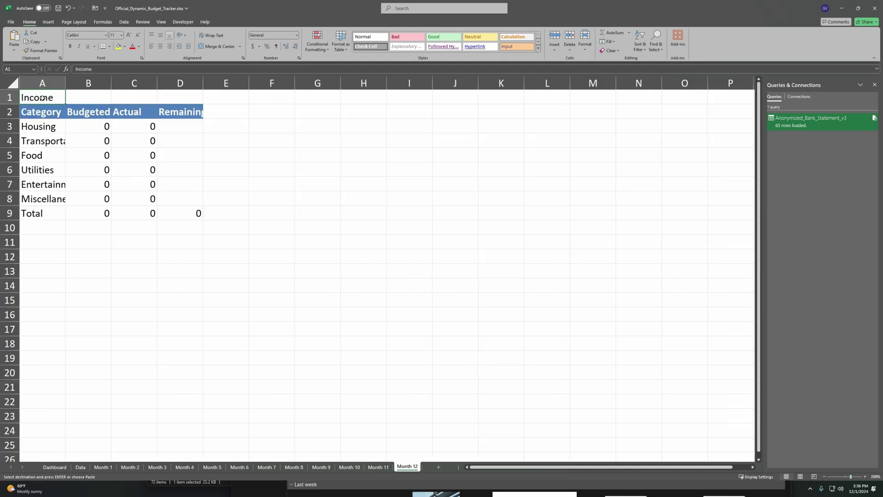
key("ctrl+v")
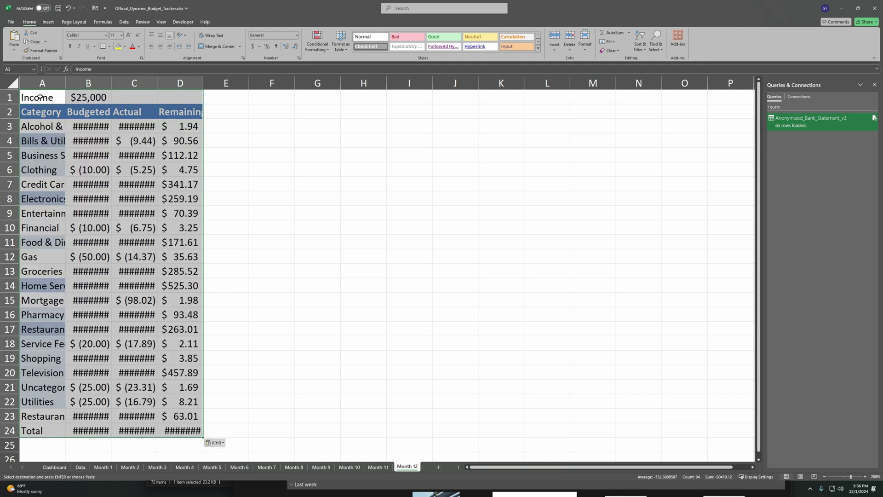
AutoFit the Budgeted and Actual columns B and C on Month 12.
left_click(93, 125)
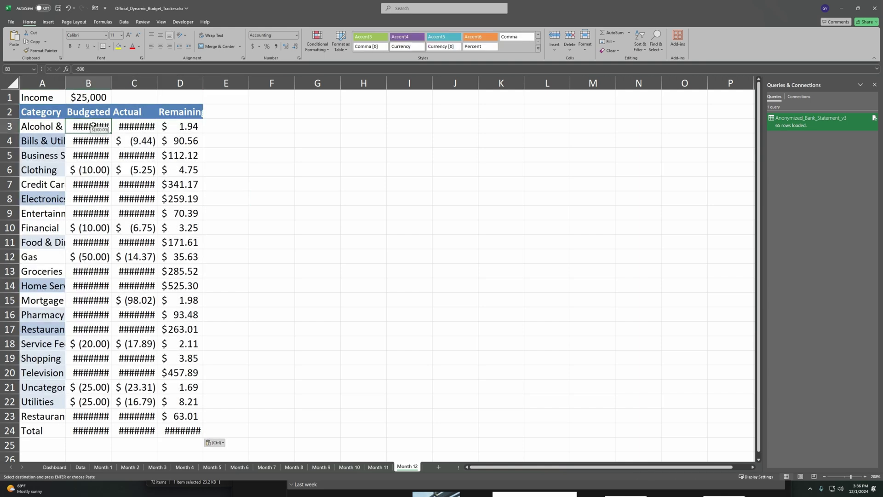
key("ctrl+space")
key("alt+h")
key("o")
key("i")
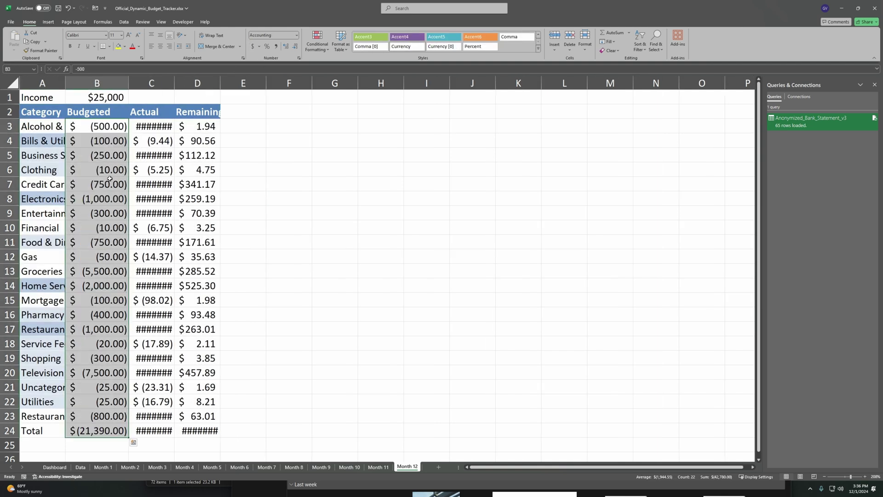
left_click(149, 127)
key("ctrl+space")
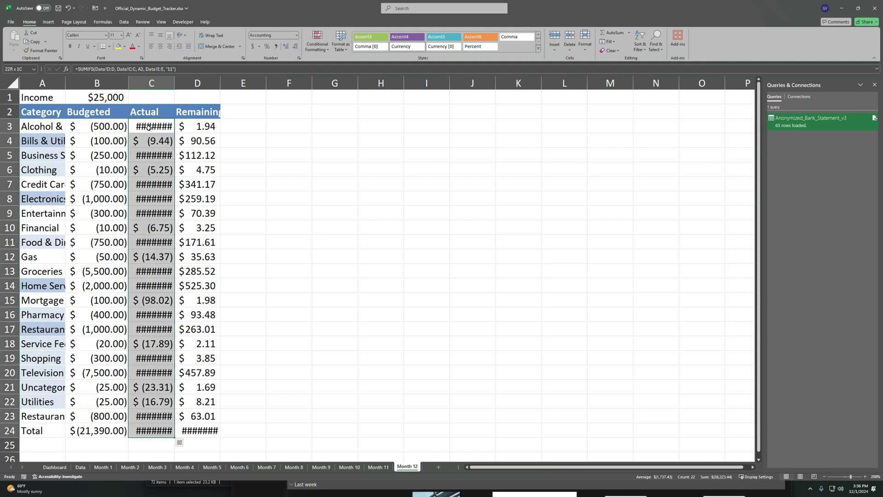
key("alt+h")
key("o")
key("i")
AutoFit the Remaining column D and check B3 and the C3 SUMIFS formula.
left_click(260, 155)
left_click(218, 132)
key("ctrl+space")
key("alt+h")
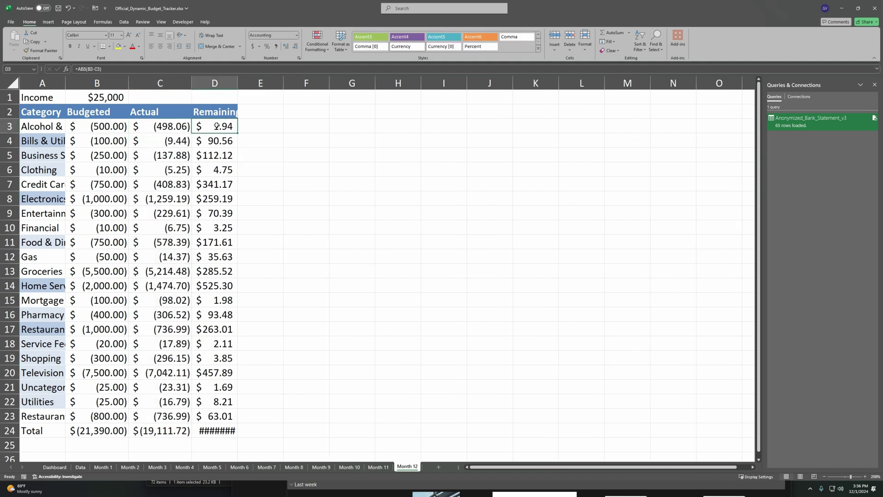
key("o")
key("i")
left_click(106, 132)
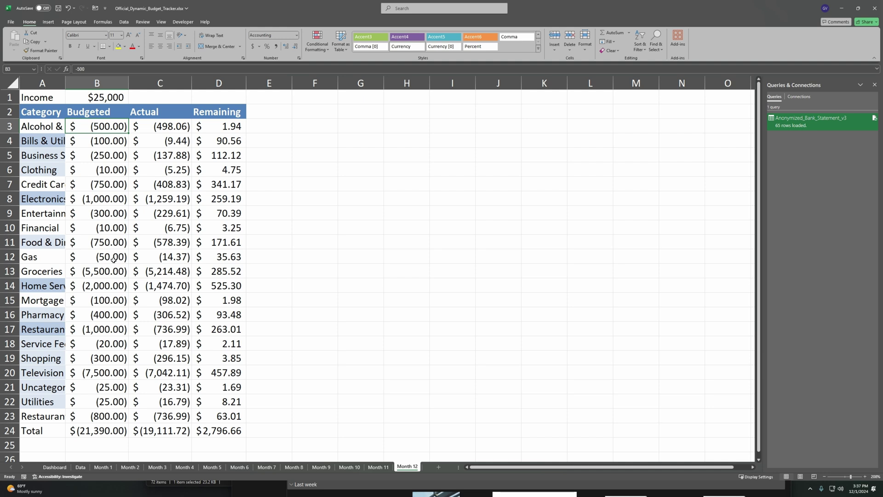
left_click(158, 131)
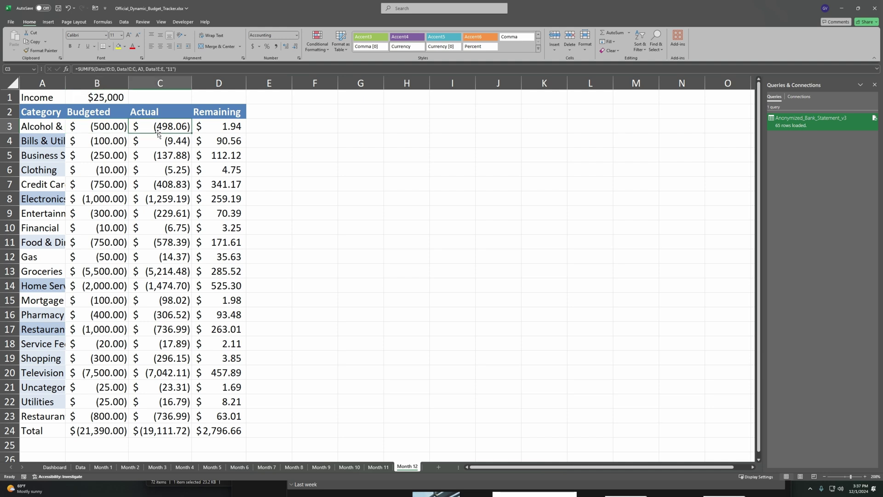
Change C3's SUMIFS month criterion from 11 to 12 and fill it down to C24.
left_click(172, 69)
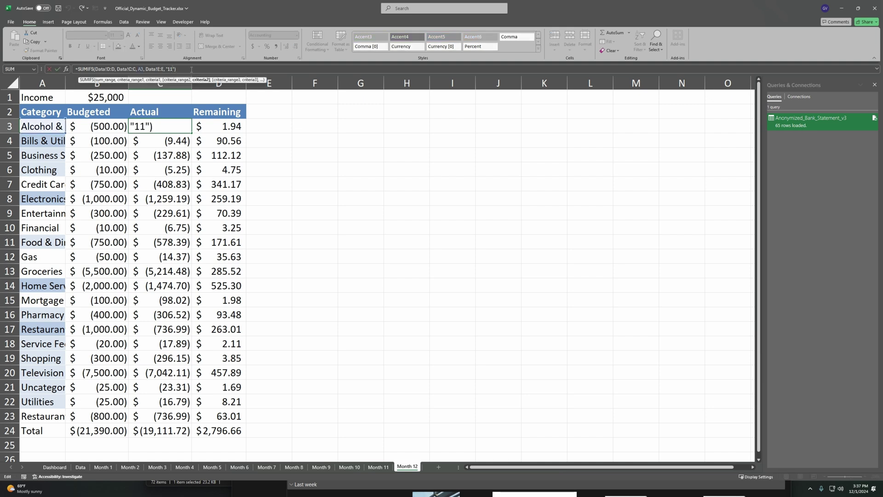
key("BackSpace")
type("2")
key("Return")
left_click(176, 130)
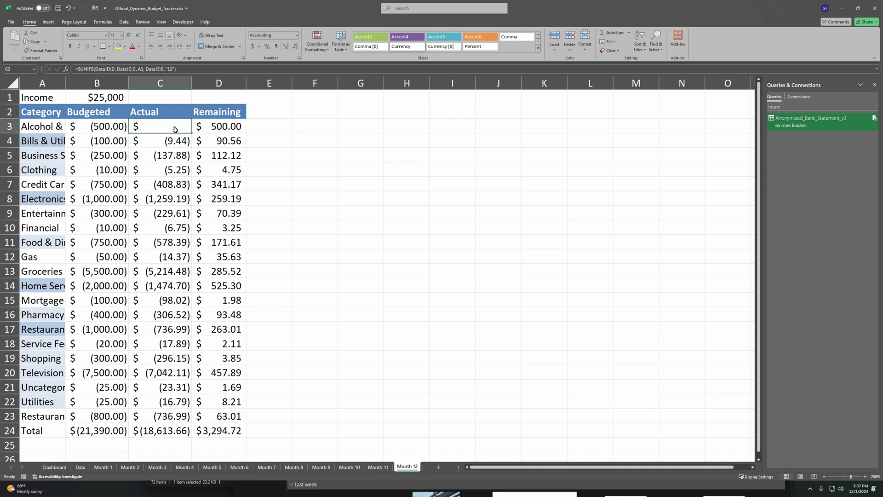
left_click_drag(190, 133, 188, 432)
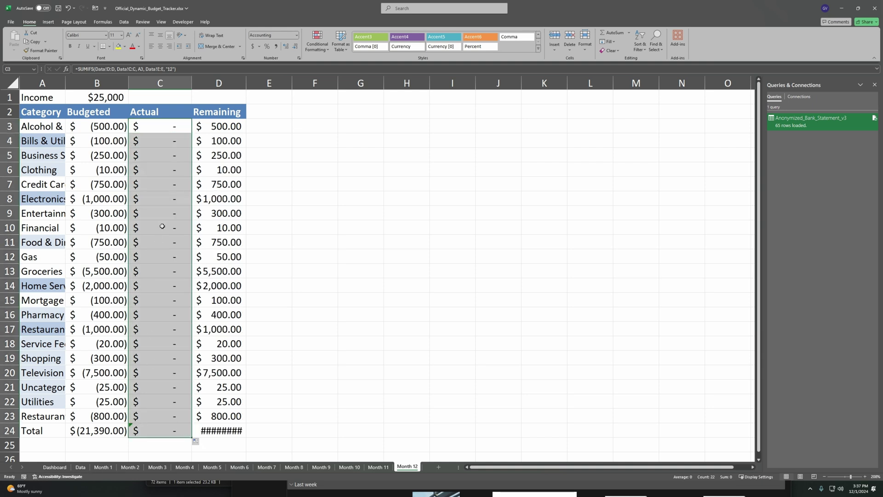
left_click(155, 128)
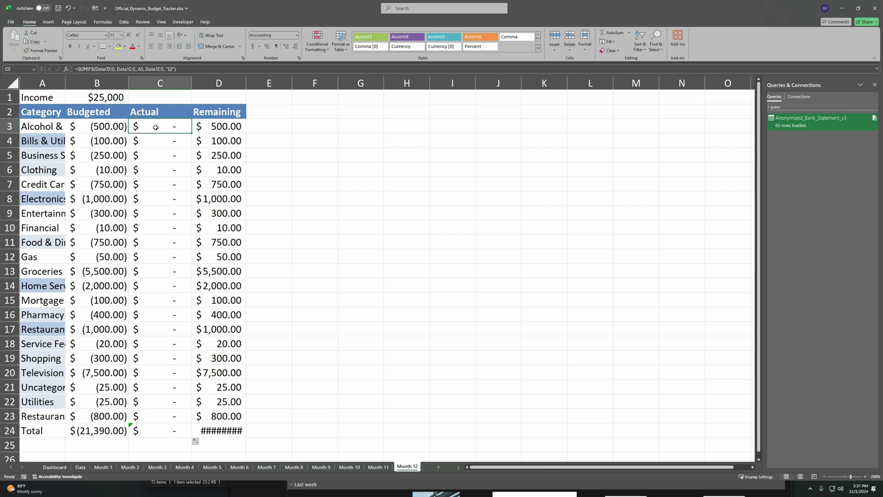
left_click(105, 97)
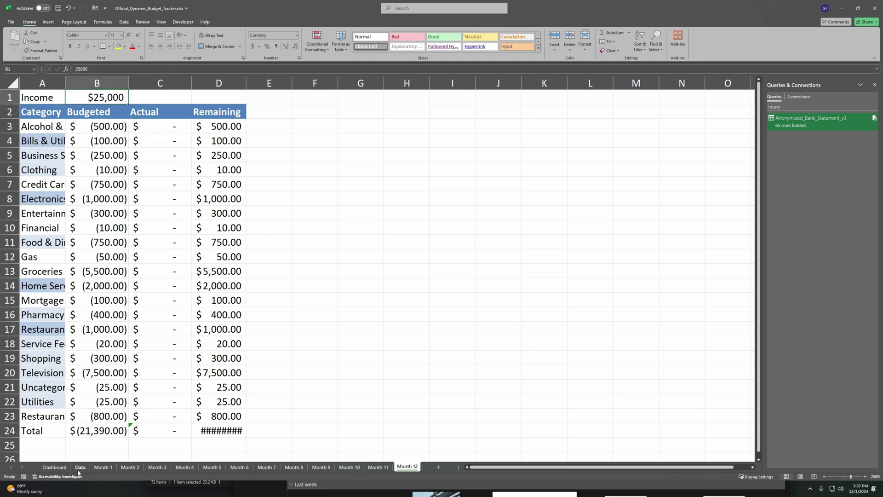
left_click(81, 467)
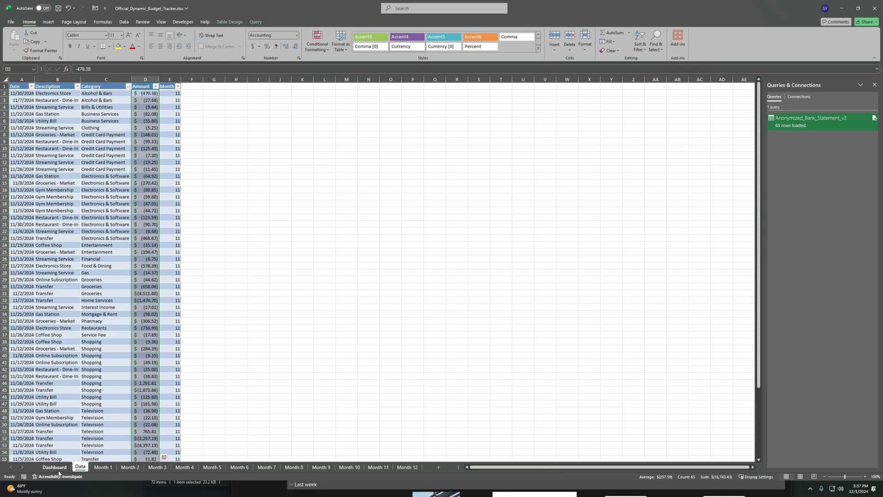
Switch to the Dashboard, now showing Total Income -42780 and Savings 24186.66.
left_click(56, 468)
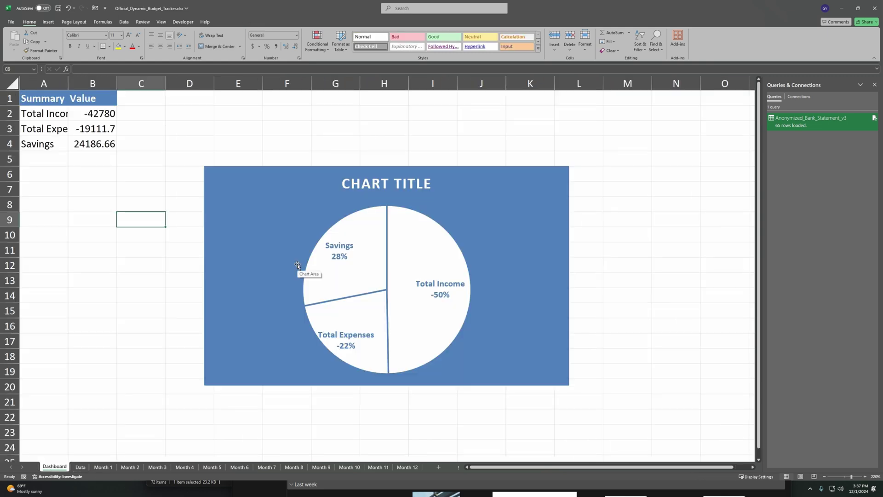